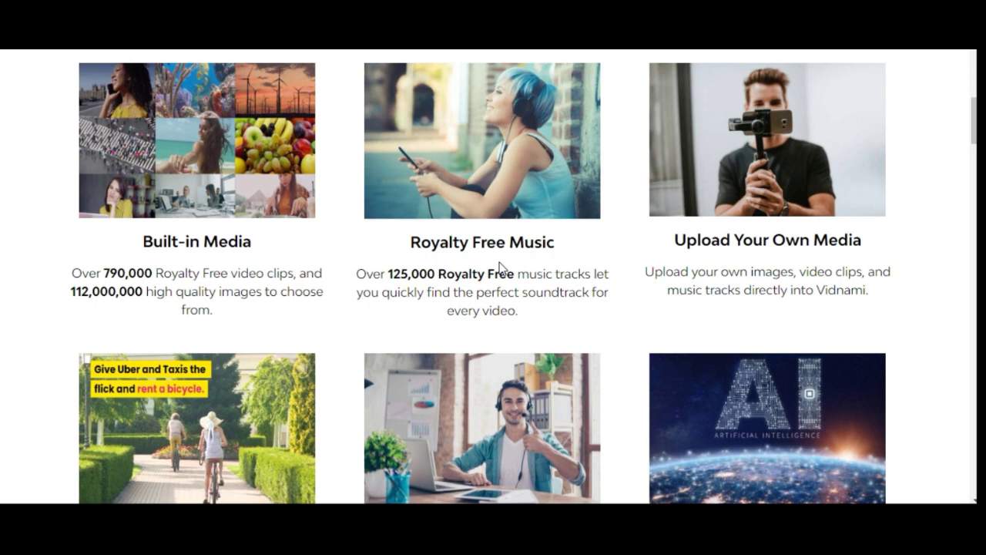
- Look through the feature overview and example videos on the Vidnami home page, then return to its start
scroll(499, 268, down, 1)
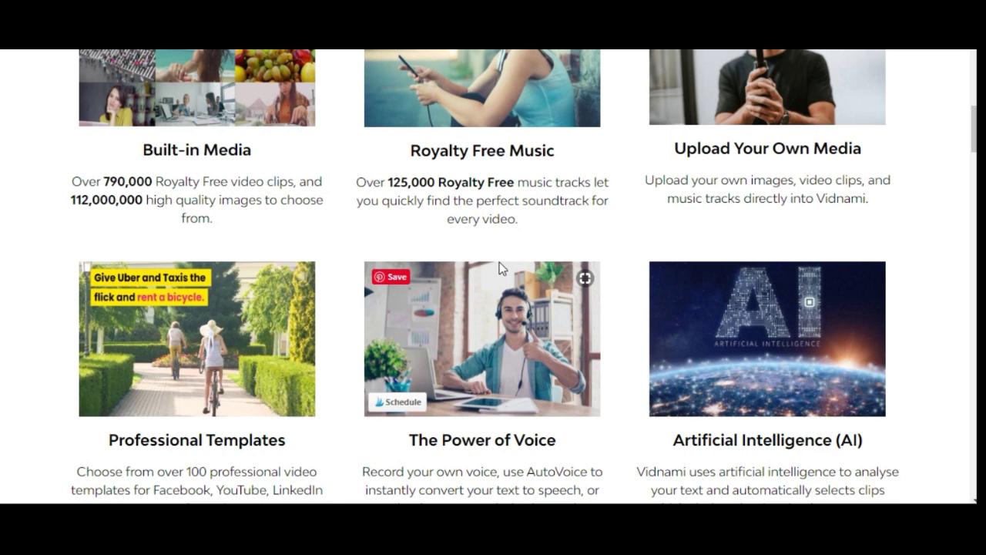
scroll(499, 267, down, 1)
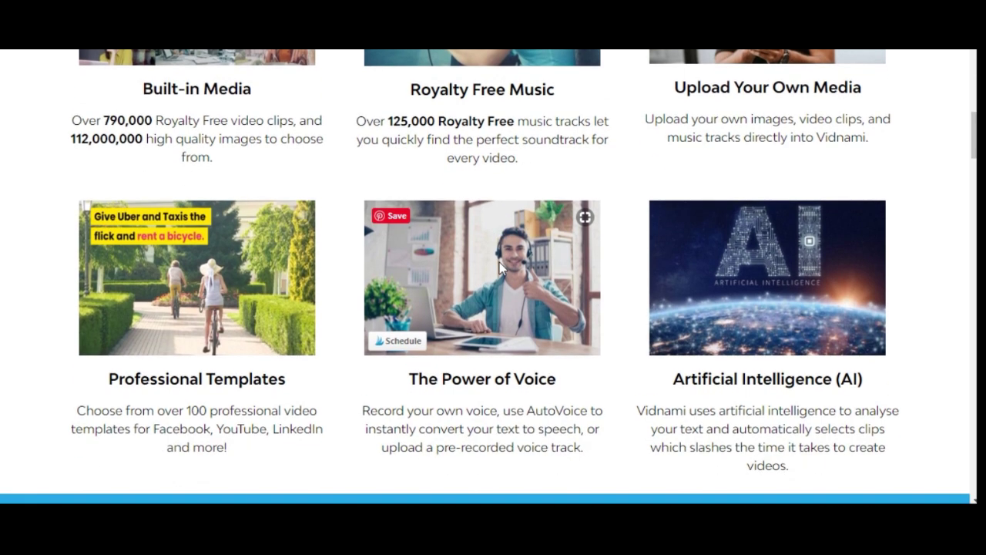
scroll(500, 267, down, 3)
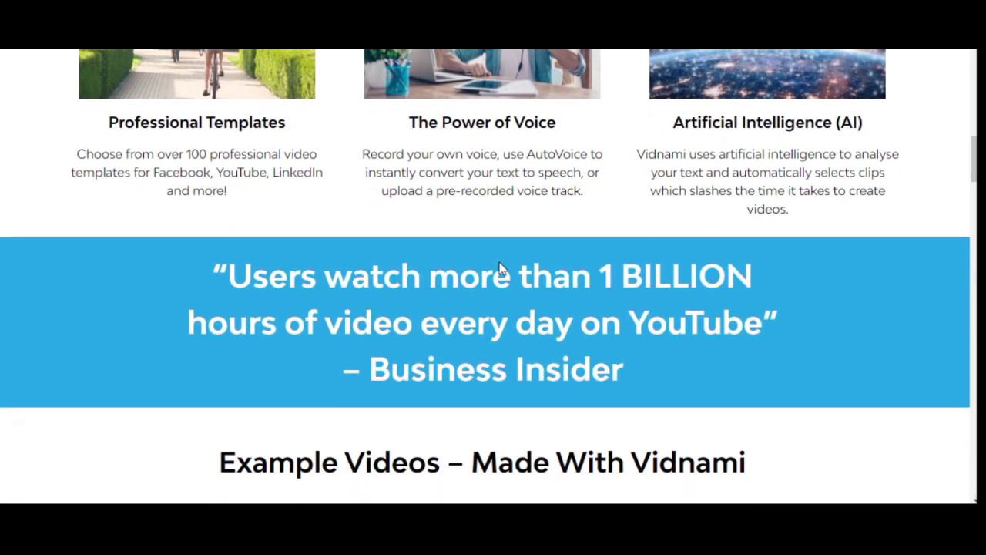
scroll(500, 266, down, 2)
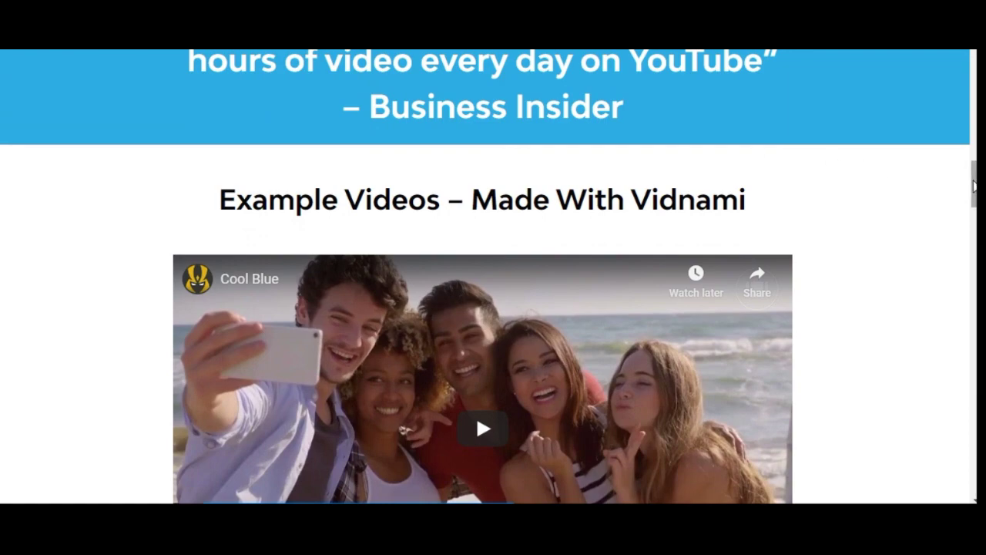
drag(974, 185, 974, 58)
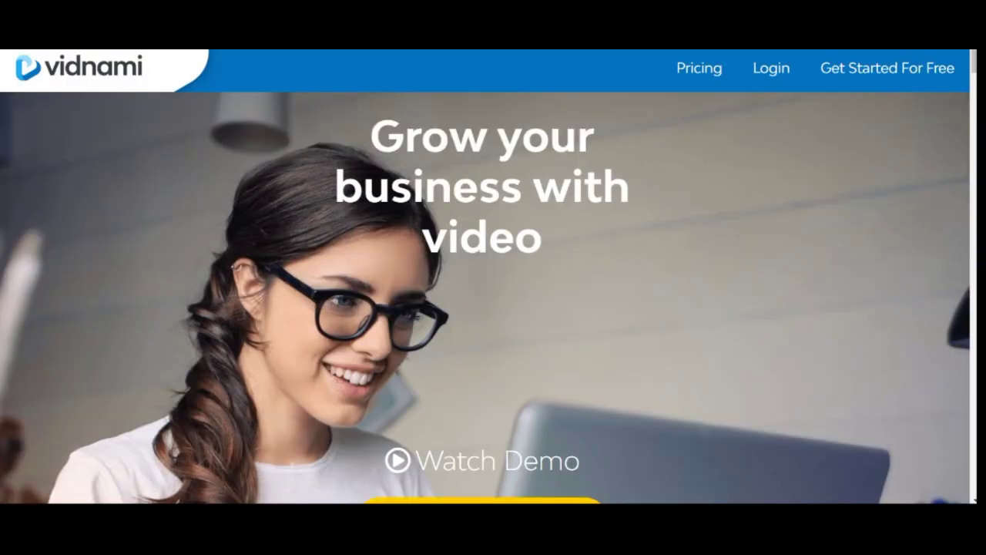
- Log in to the account, look over the existing videos and start a new video
click(790, 68)
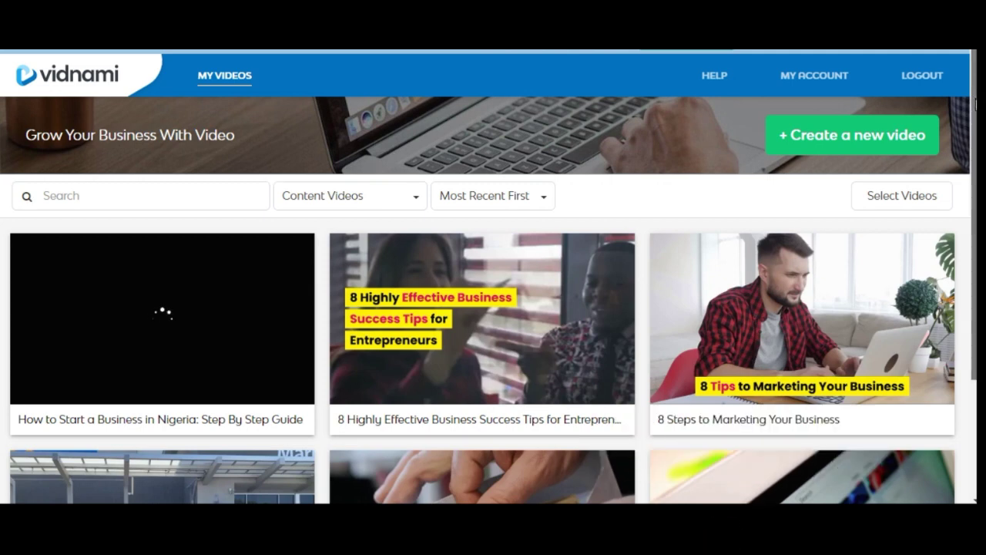
scroll(975, 103, down, 1)
scroll(969, 103, down, 2)
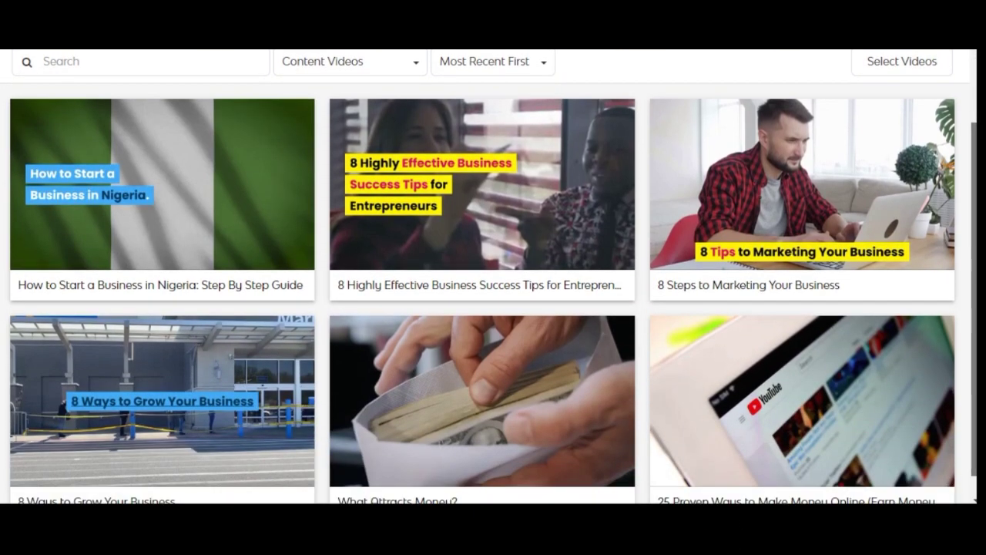
scroll(966, 104, up, 3)
mouse_move(86, 324)
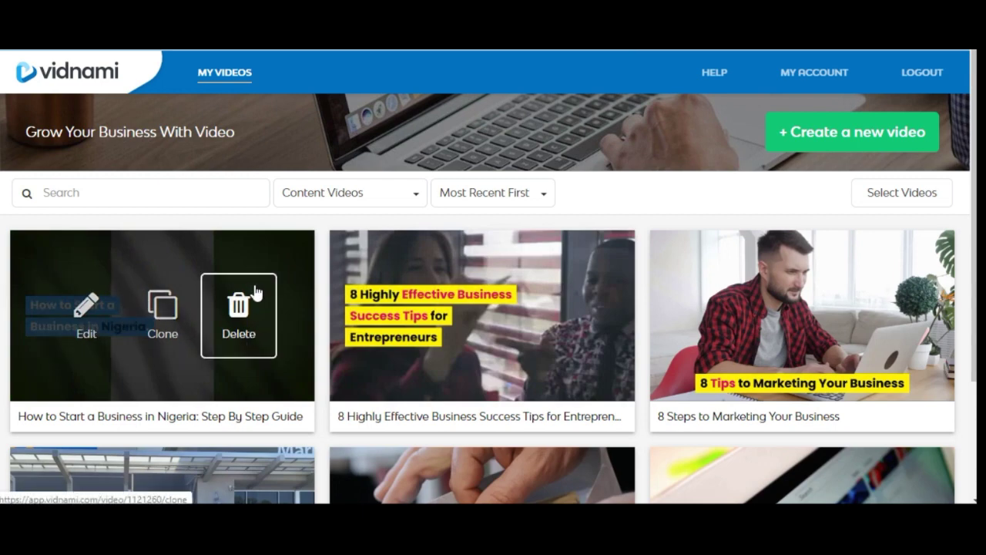
mouse_move(552, 284)
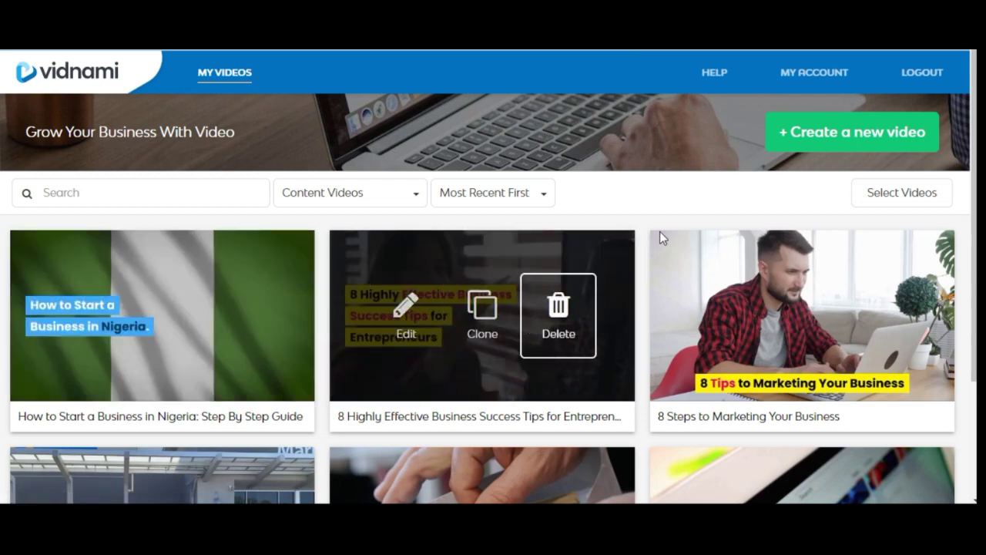
mouse_move(888, 251)
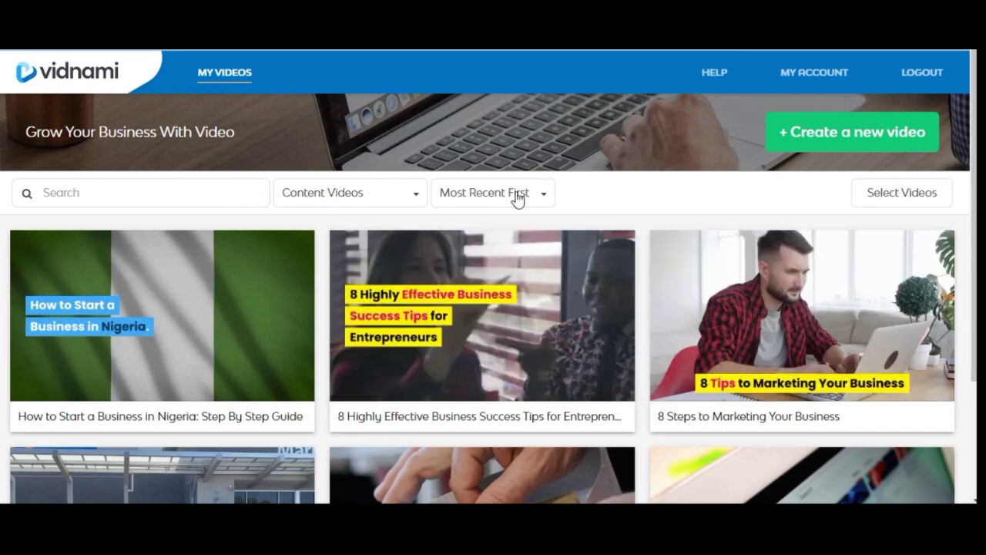
mouse_move(581, 307)
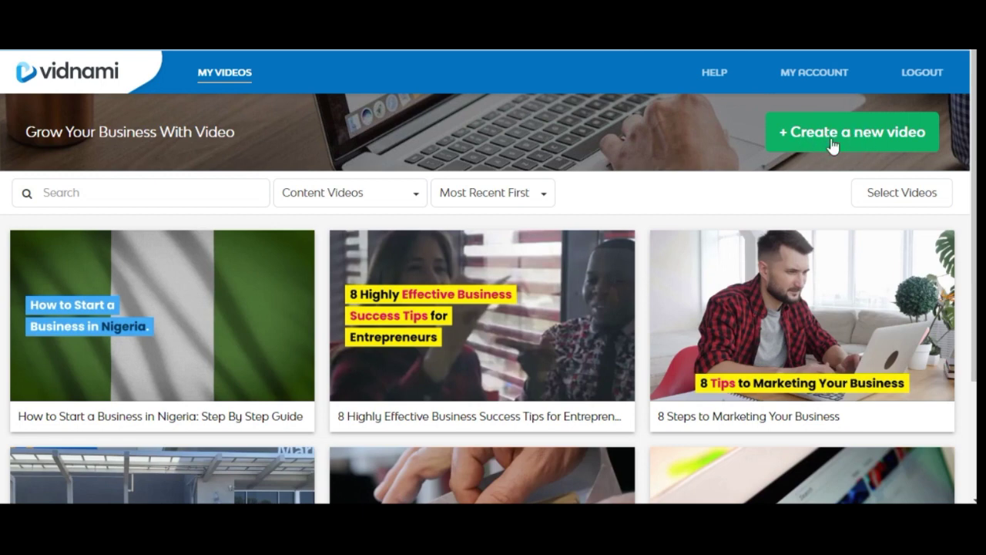
click(860, 137)
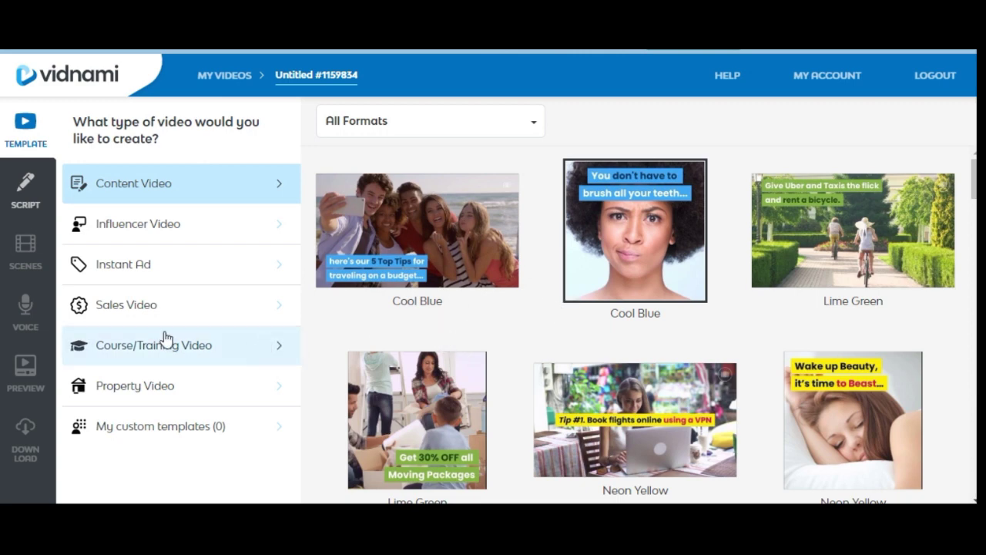
- Browse the templates offered for Influencer, Instant Ad, Sales and Course/Training videos
click(163, 231)
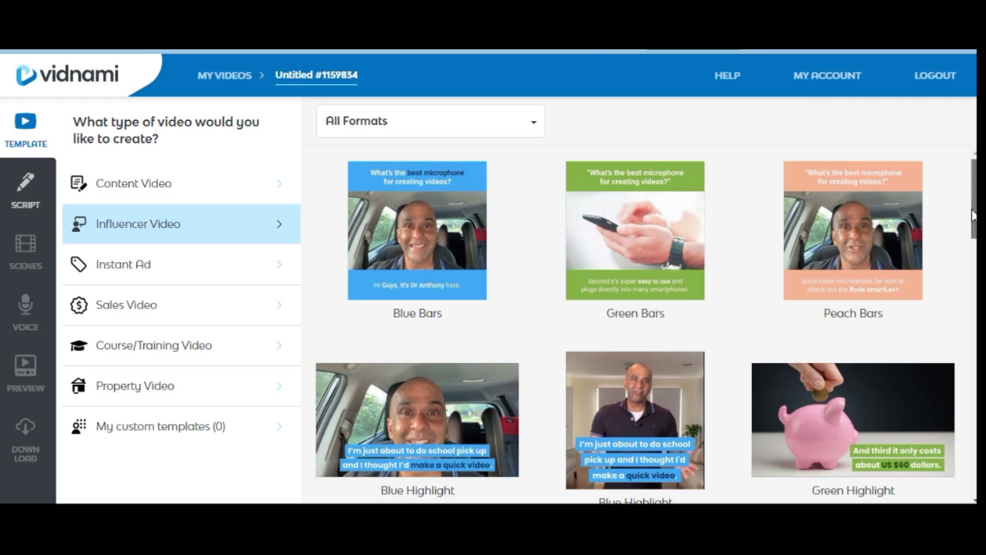
drag(974, 215, 974, 257)
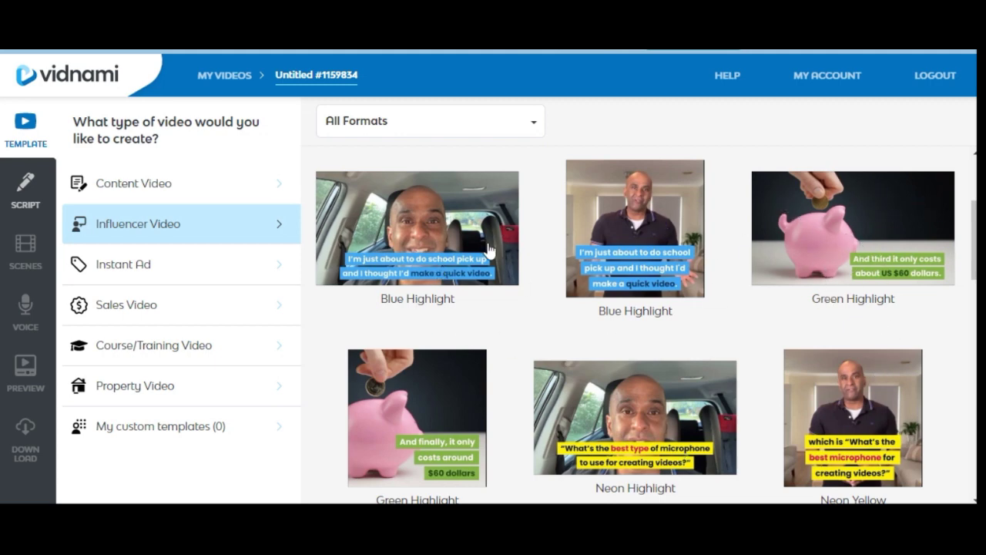
click(148, 278)
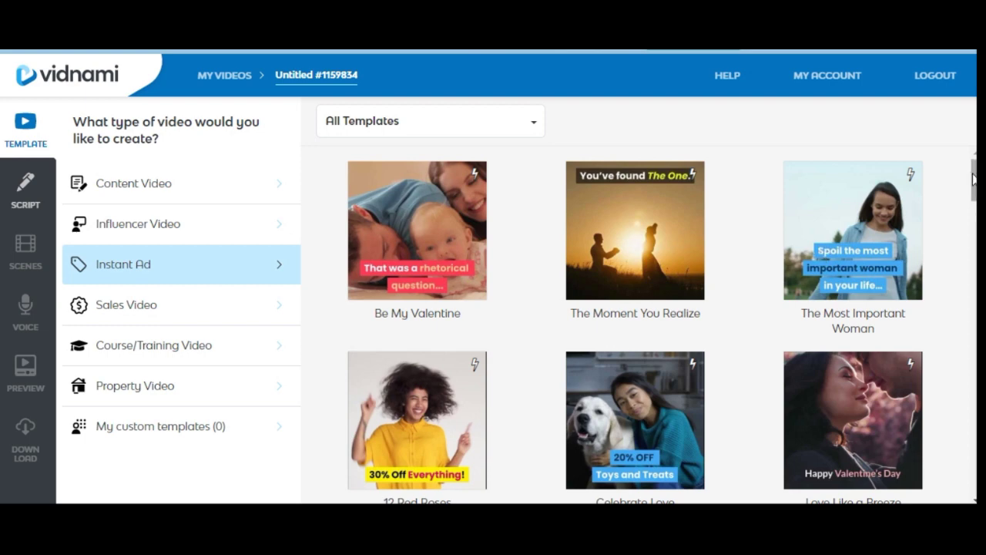
drag(973, 179, 973, 254)
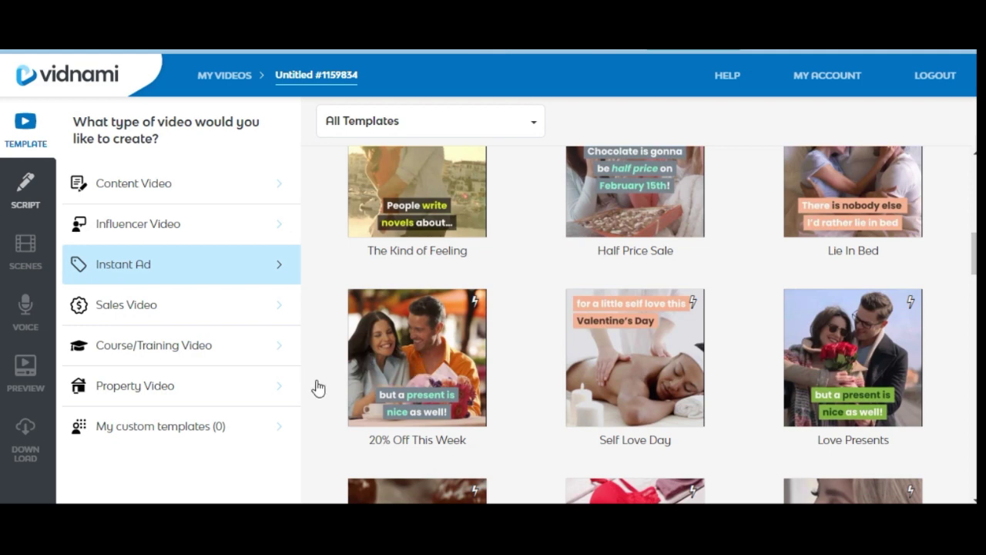
click(142, 306)
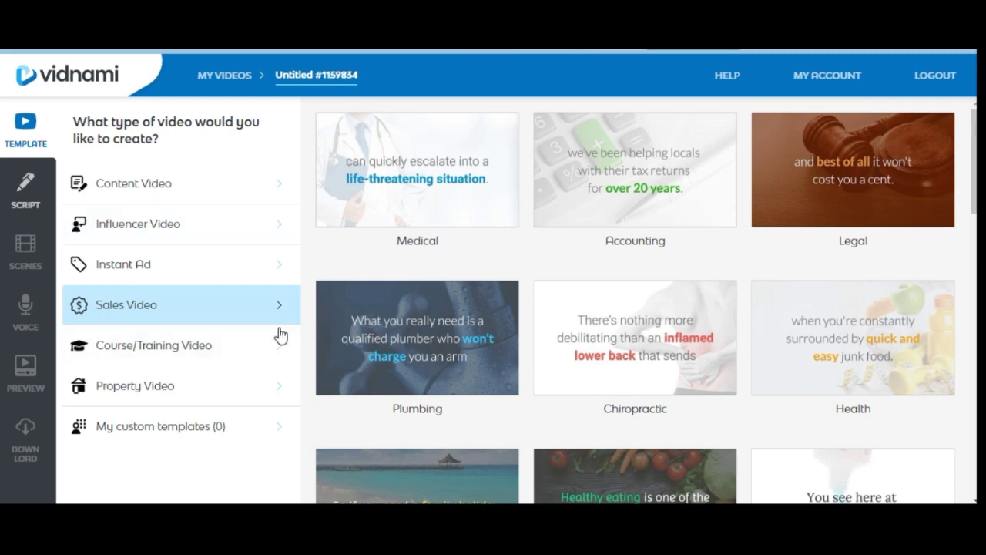
click(178, 361)
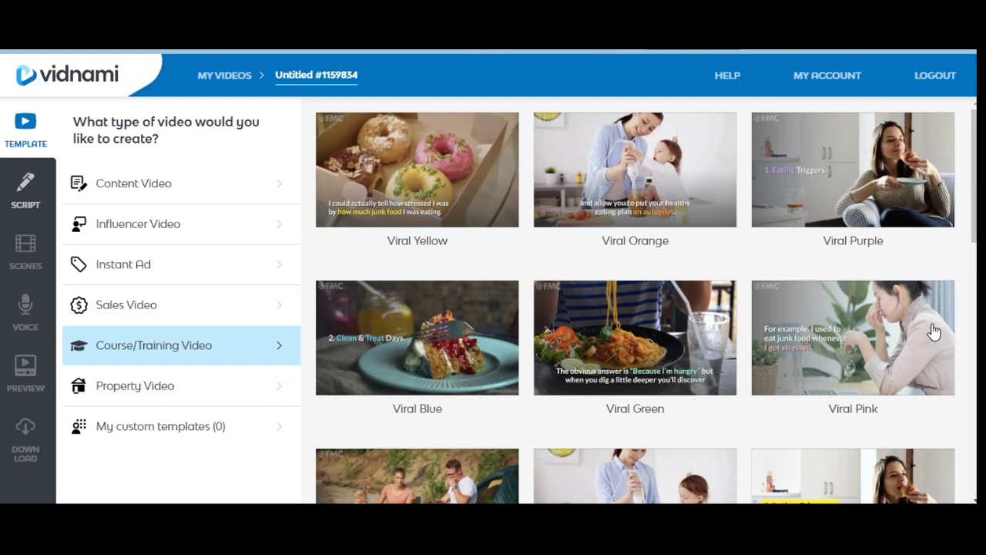
- Choose the Property Video type and use the Property Listing 3 template
click(159, 394)
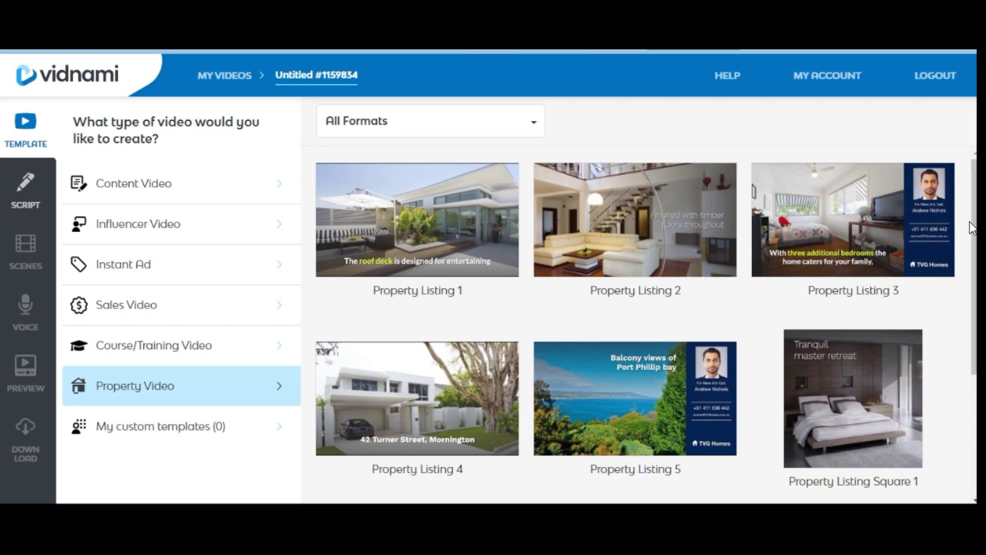
drag(976, 233, 975, 353)
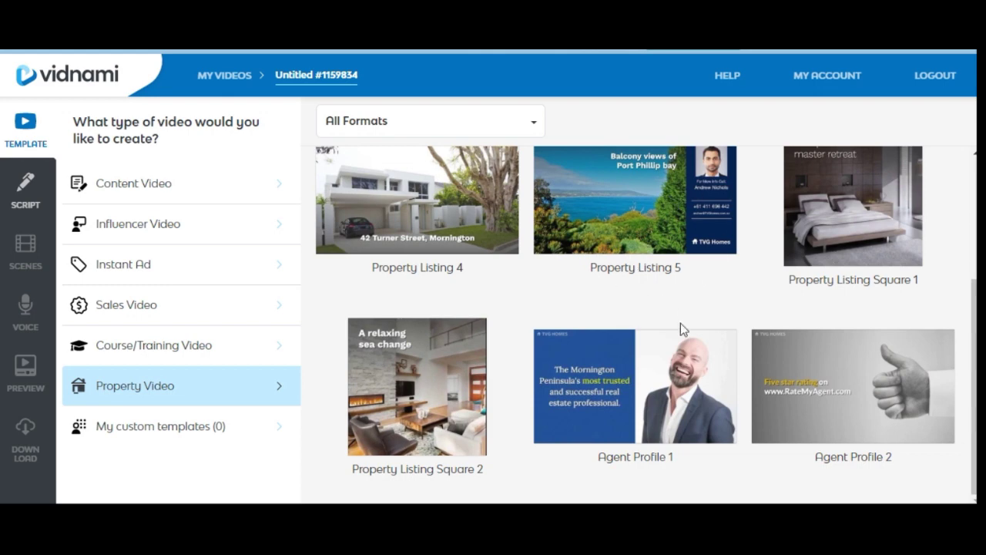
drag(973, 329, 974, 190)
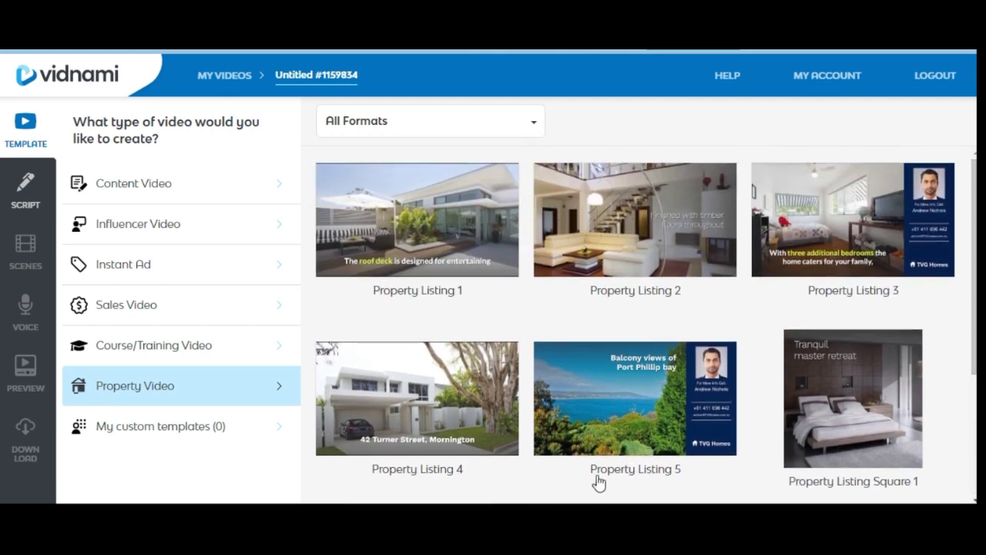
click(825, 205)
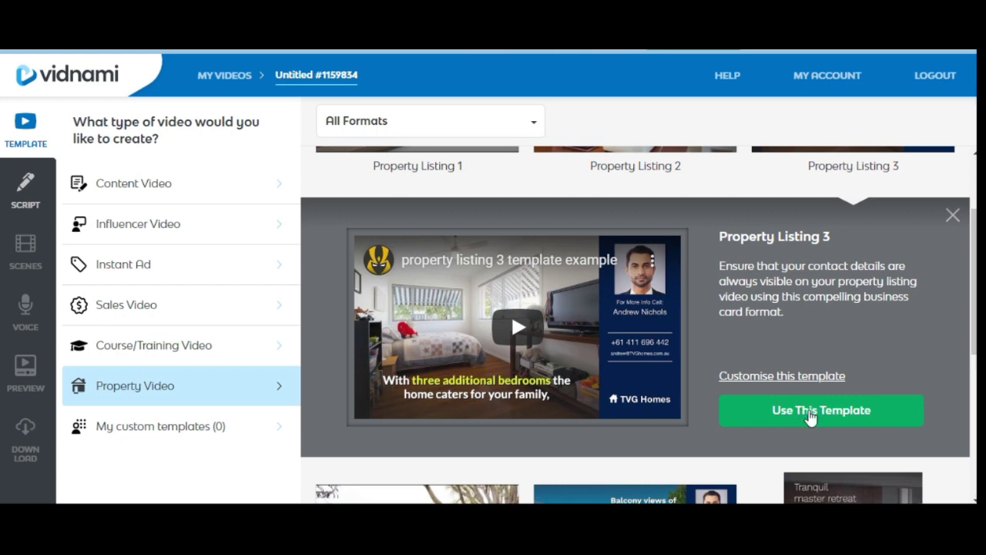
click(811, 416)
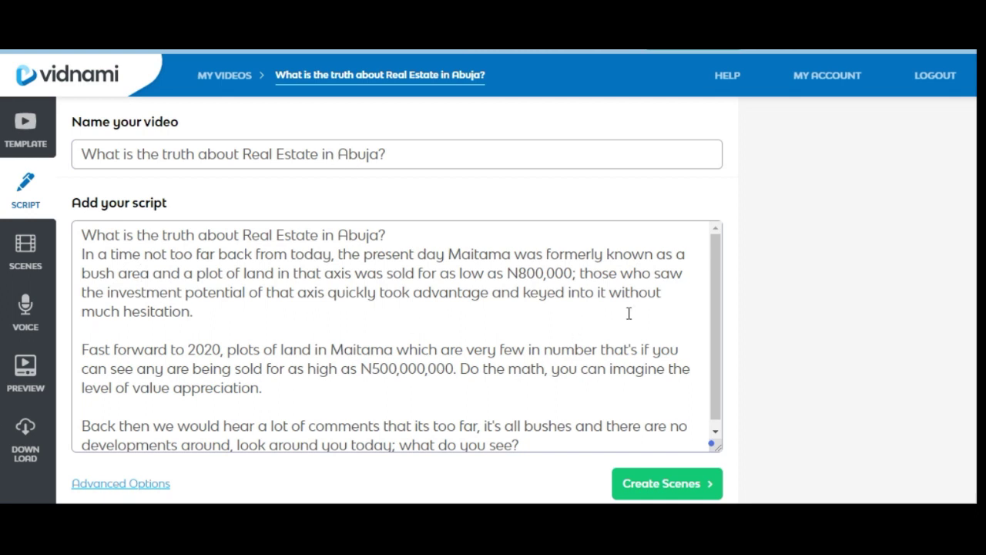
- Create scenes from the script "What is the truth about Real Estate in Abuja?" and open the style settings
click(667, 484)
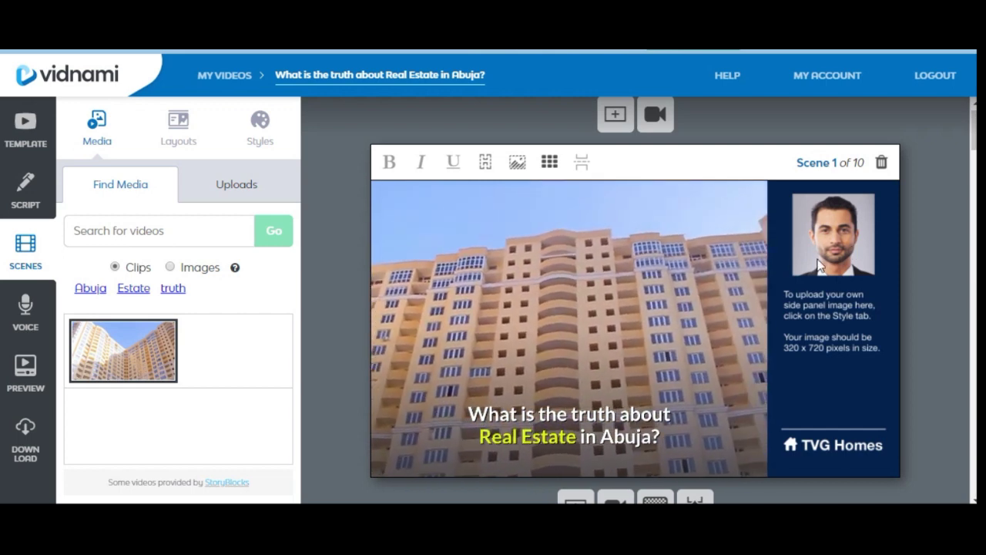
click(274, 143)
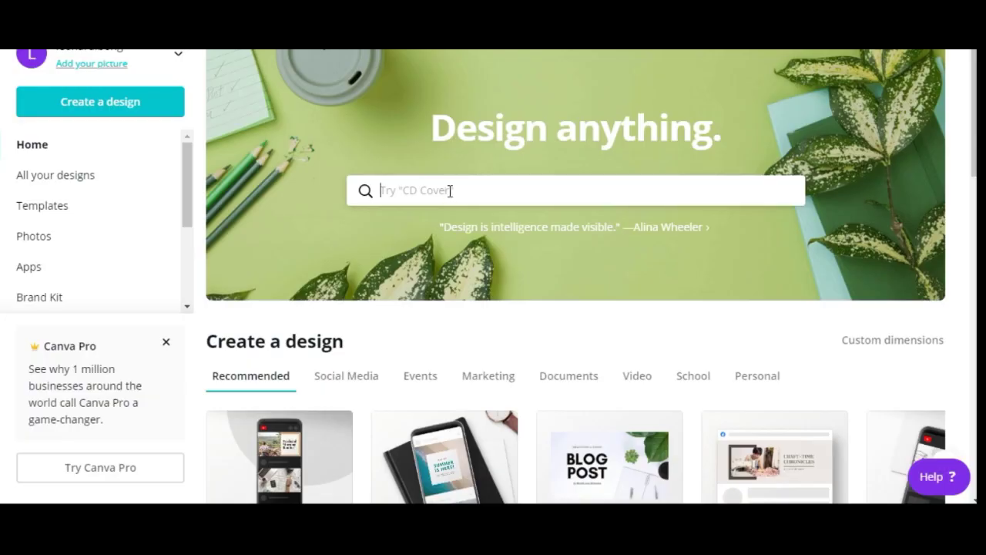
- Switch to Canva and create a new design with custom dimensions of 320 x 720 px
click(450, 191)
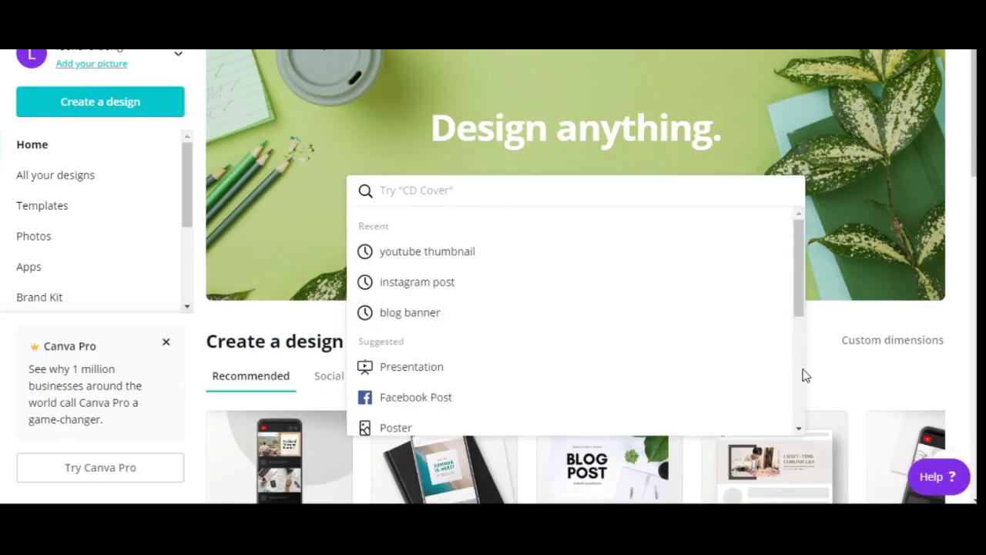
scroll(803, 370, down, 3)
scroll(801, 376, down, 2)
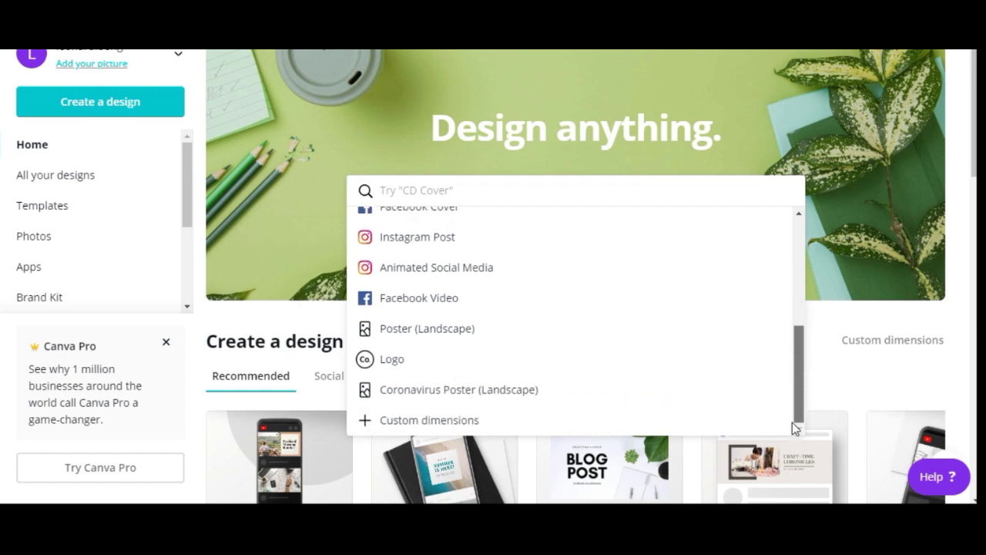
click(451, 422)
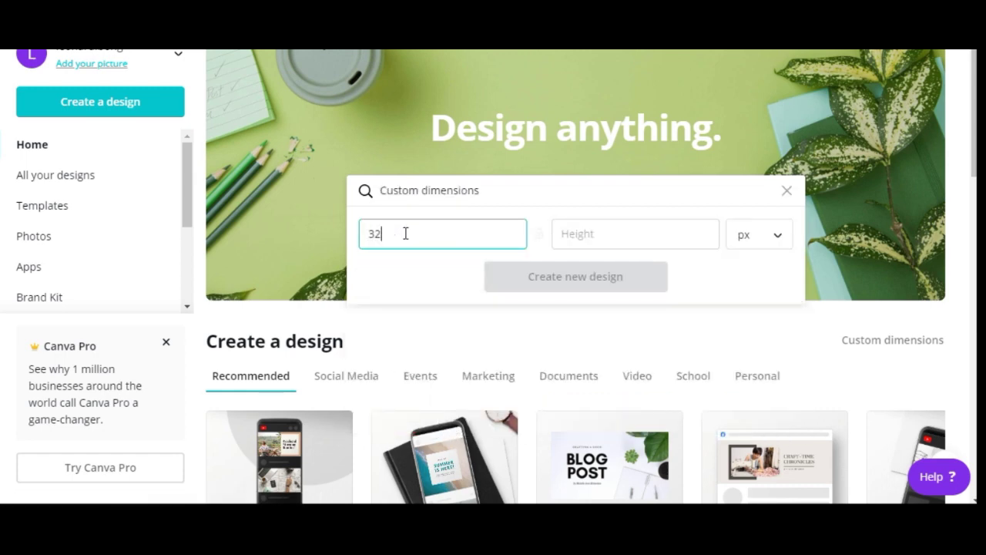
click(584, 247)
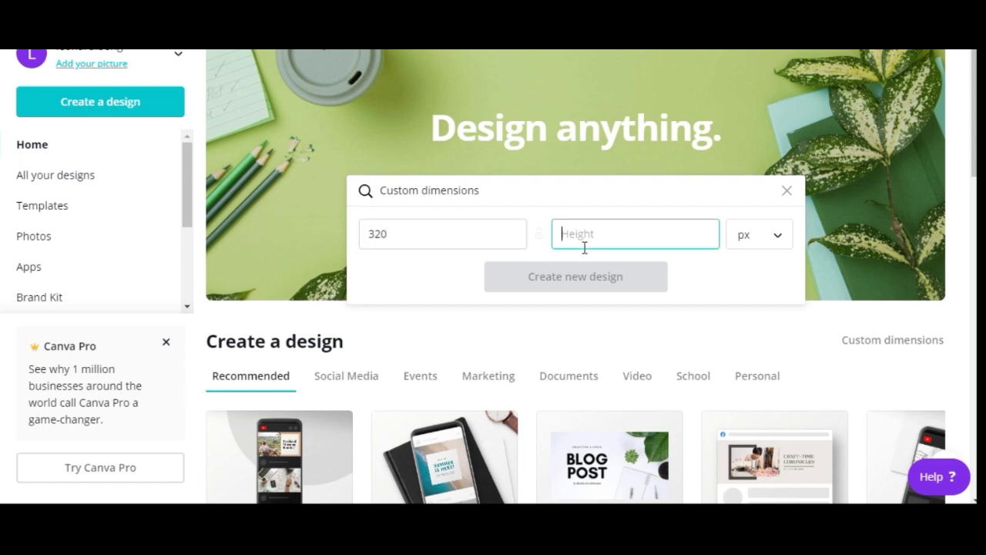
text(72)
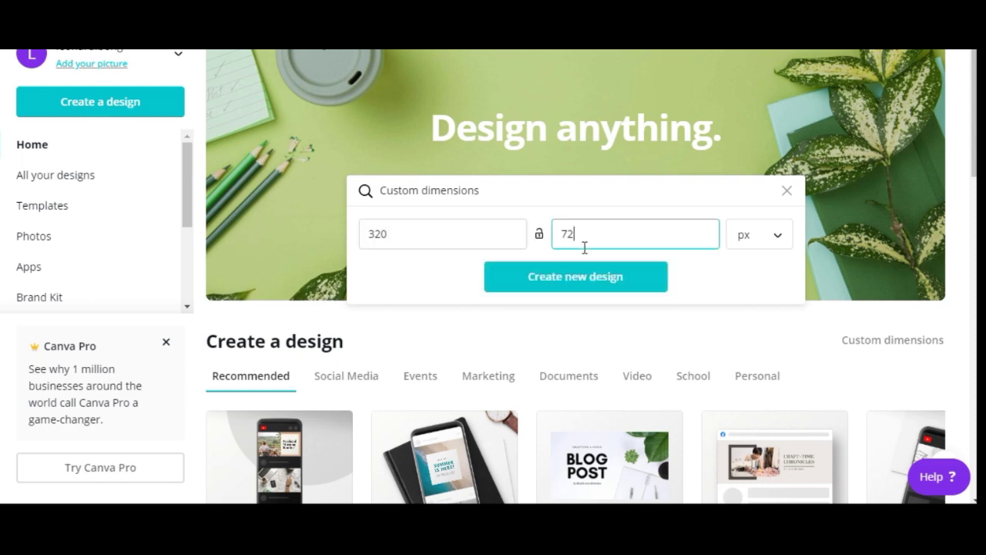
click(565, 282)
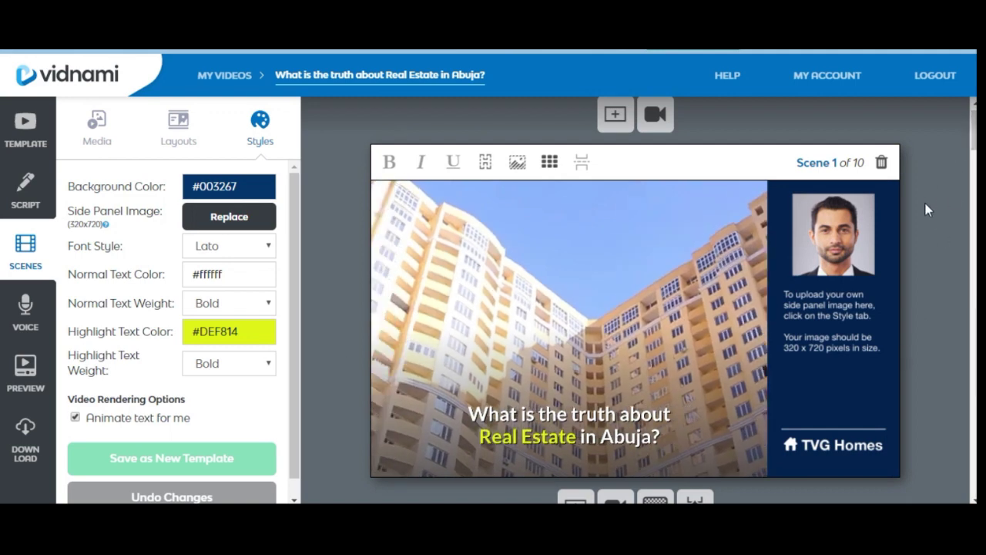
- Back in Vidnami, go to scene 2 and search the media library for "estate" video clips
scroll(927, 209, down, 5)
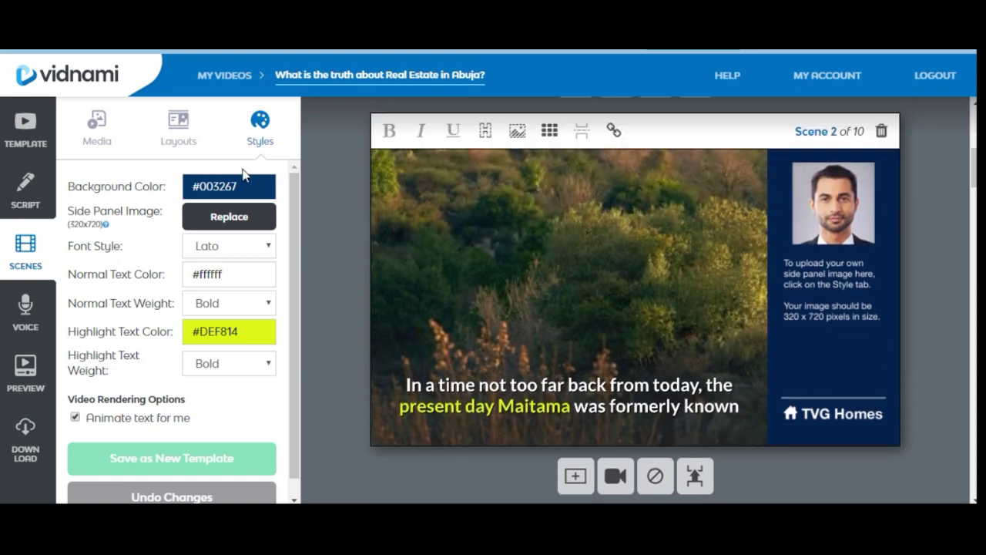
click(113, 145)
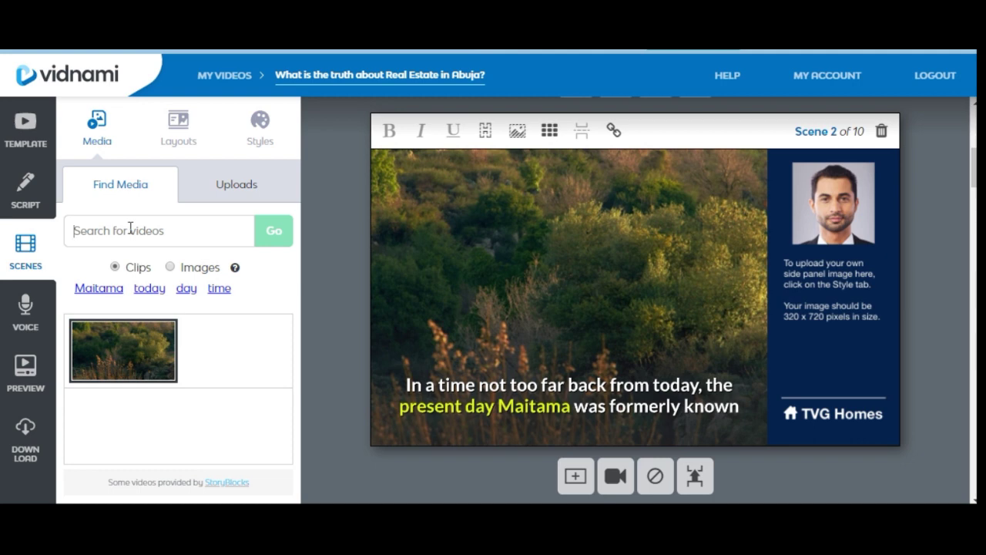
text(estate)
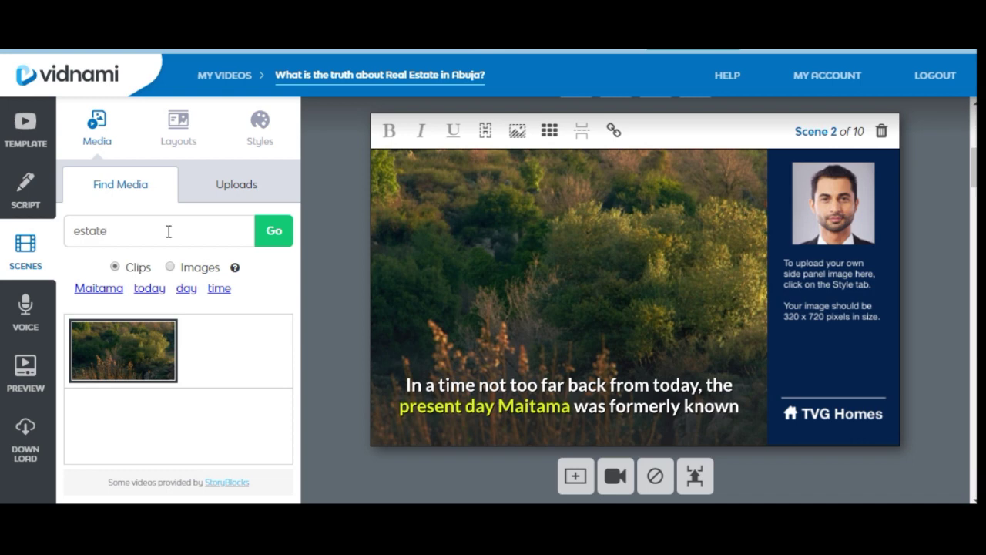
click(276, 236)
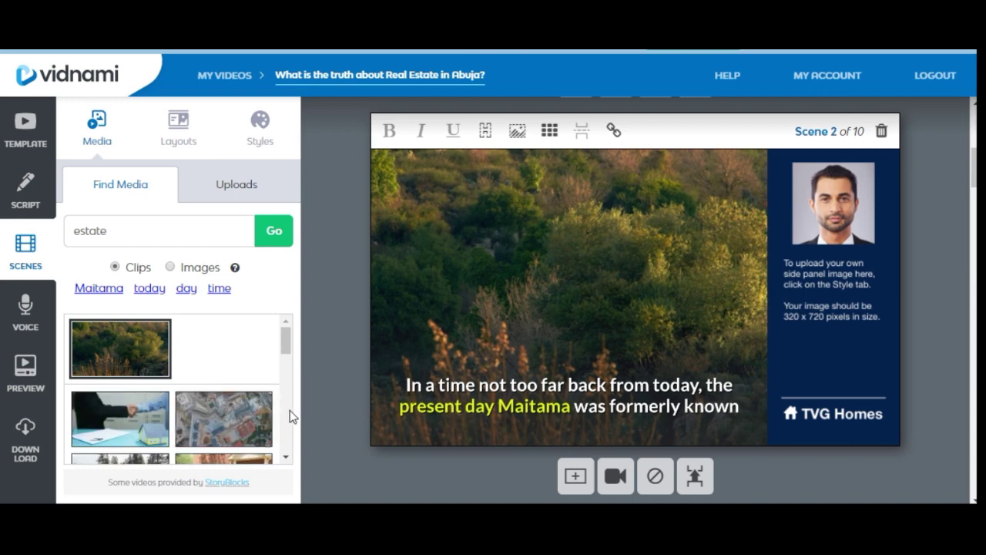
- Search the media library for "real estate" clips and apply the aerial clip of houses along a street to scene 2
scroll(289, 410, down, 4)
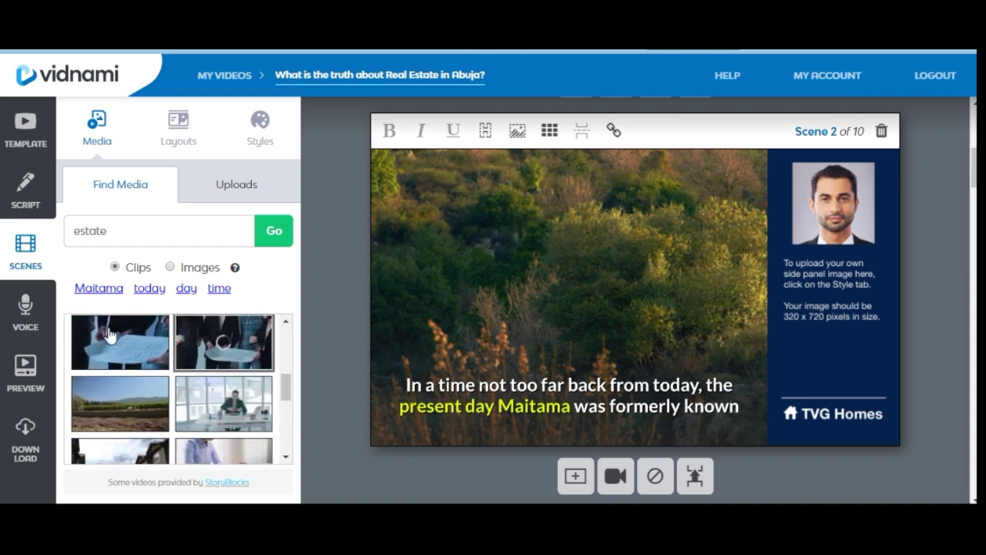
click(72, 230)
text(real)
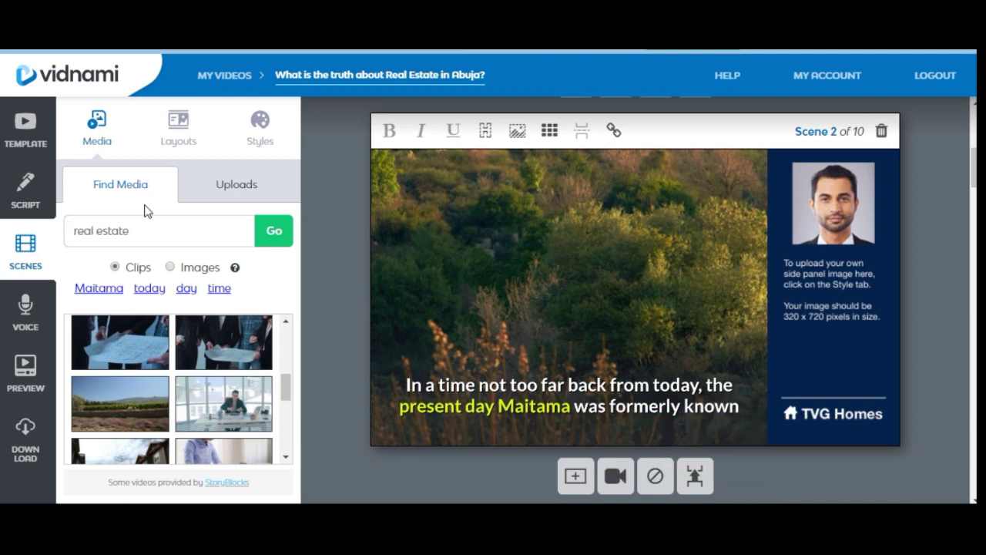
click(261, 230)
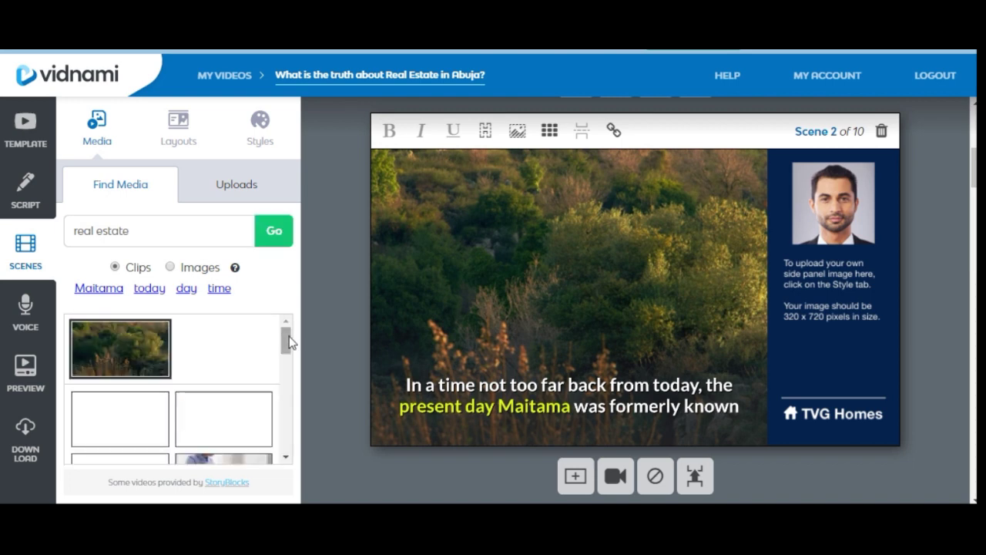
scroll(276, 342, down, 2)
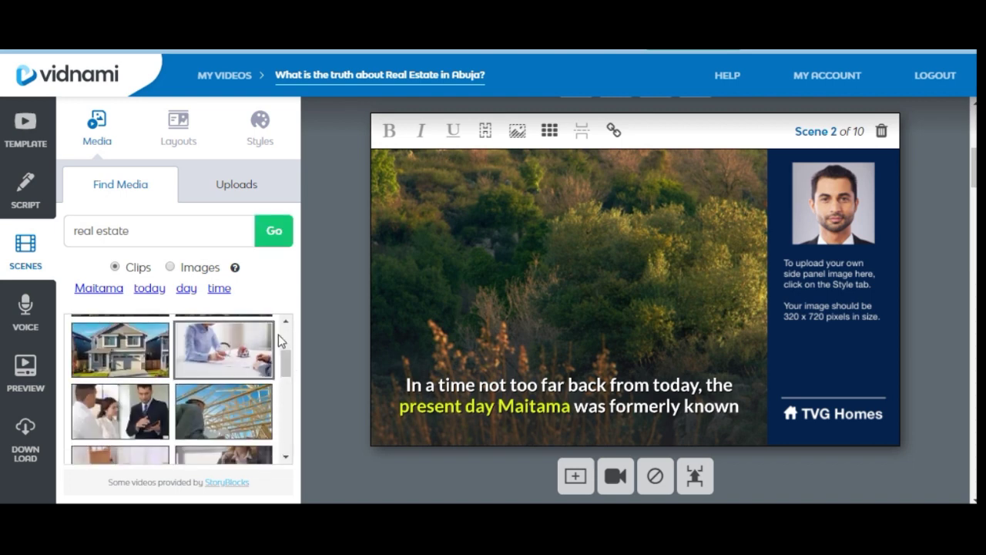
scroll(284, 330, up, 2)
click(227, 416)
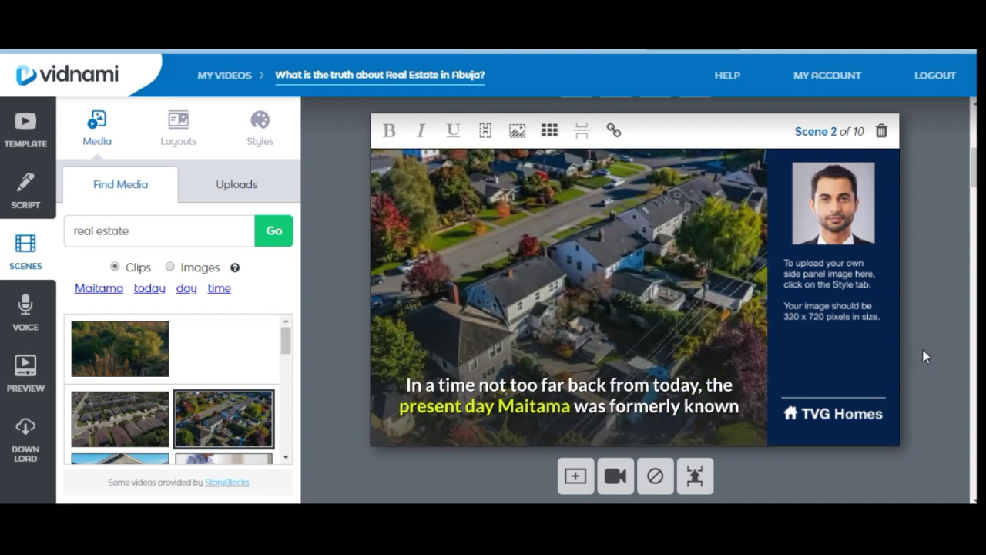
- Go through the remaining scenes to the end of the video and proceed to adding a voice track
scroll(925, 356, down, 3)
scroll(924, 356, down, 5)
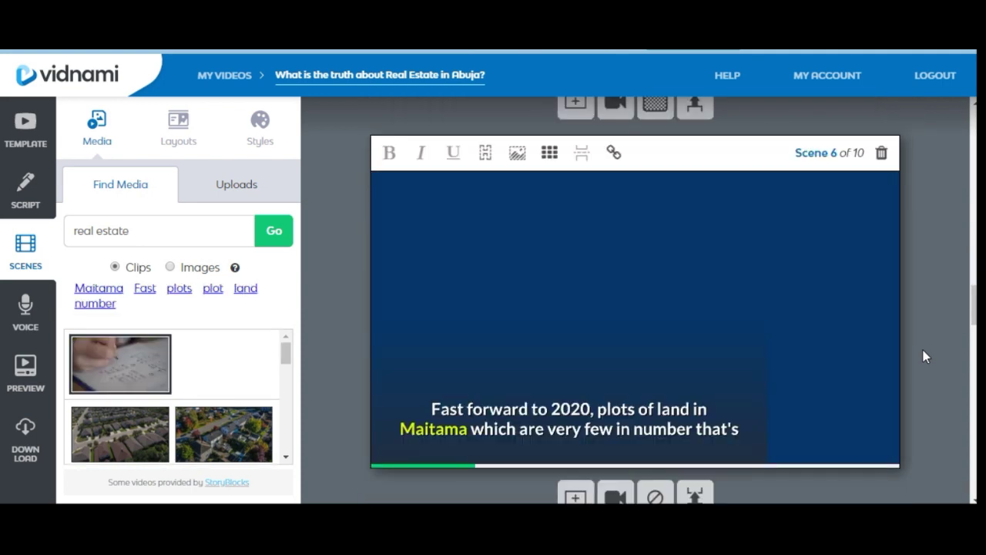
scroll(924, 356, down, 2)
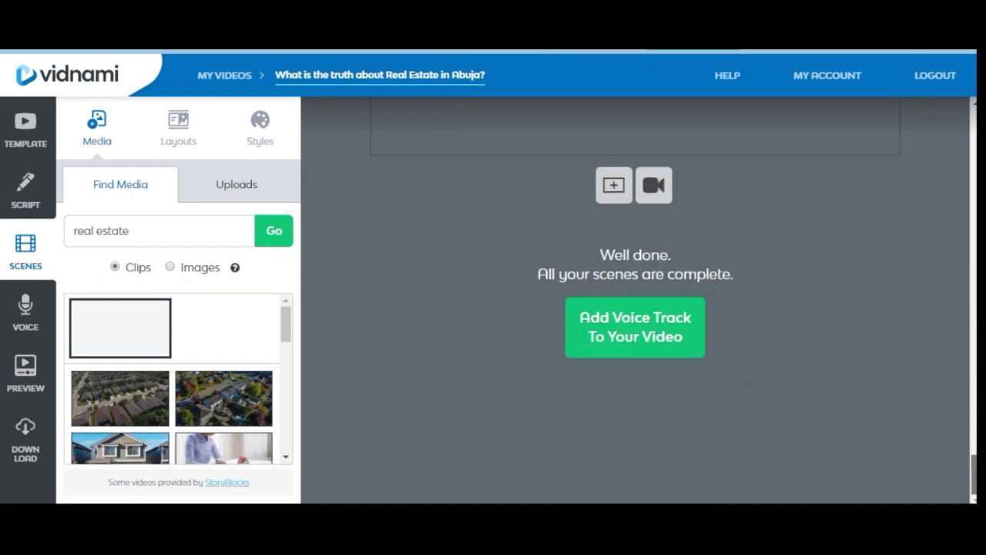
click(637, 329)
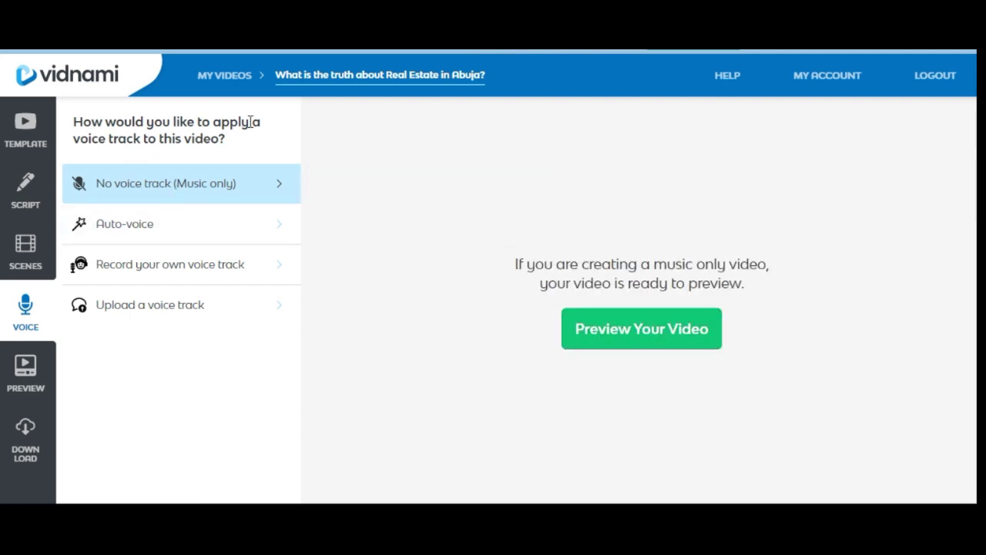
- Choose the auto-voice option for the voice track and select the Luke voice style
click(171, 232)
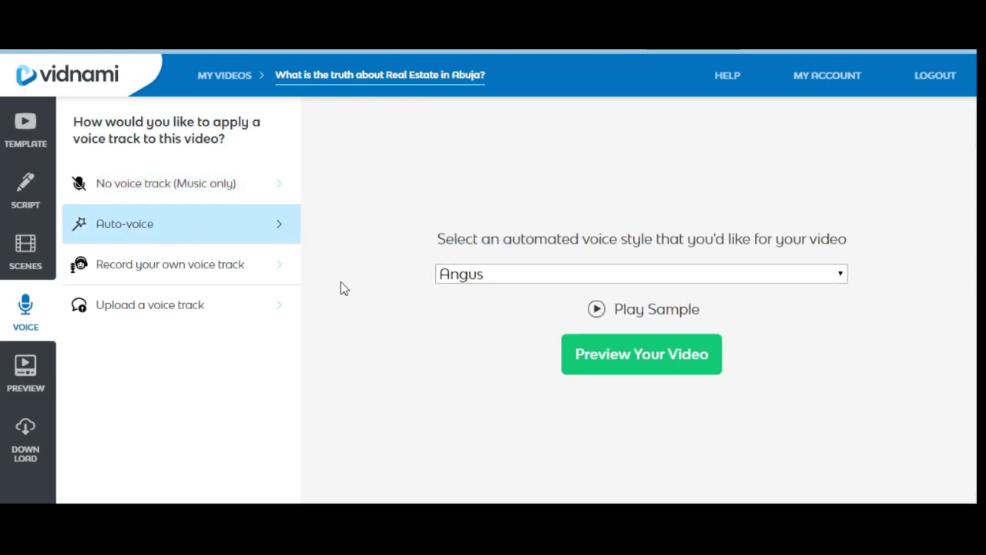
click(519, 276)
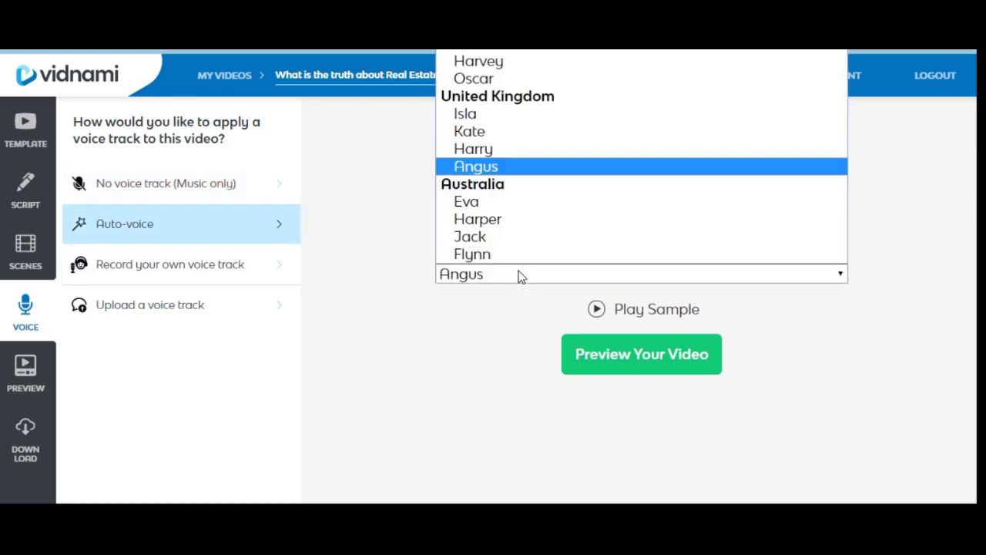
click(486, 51)
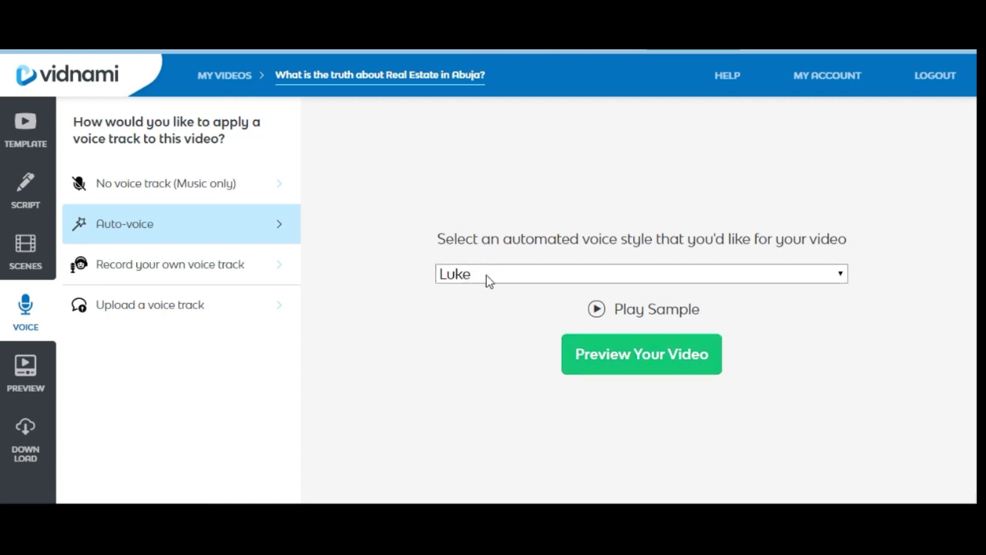
- Switch the voice track to own recording and record the first sentence, "What is the truth about Real Estate in Abuja?"
mouse_move(247, 262)
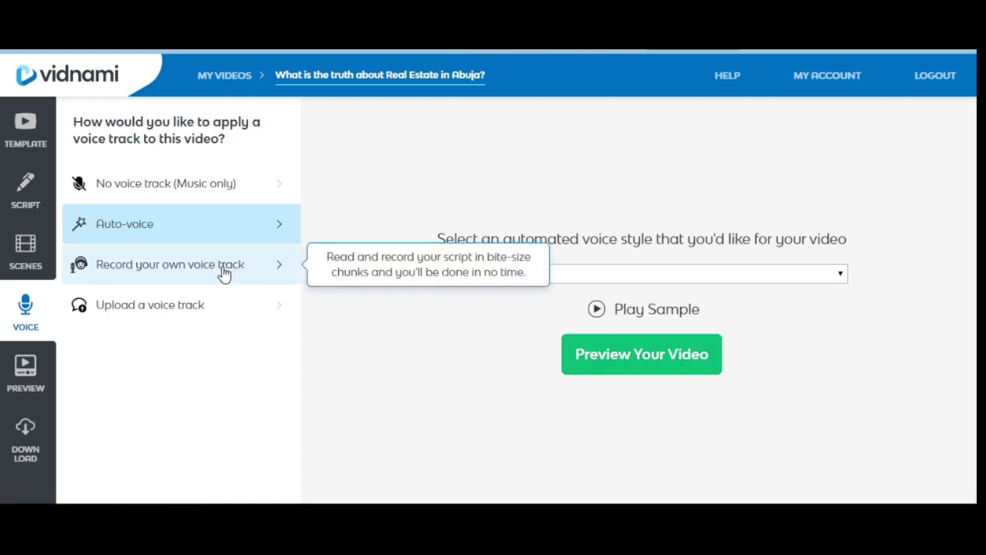
click(223, 274)
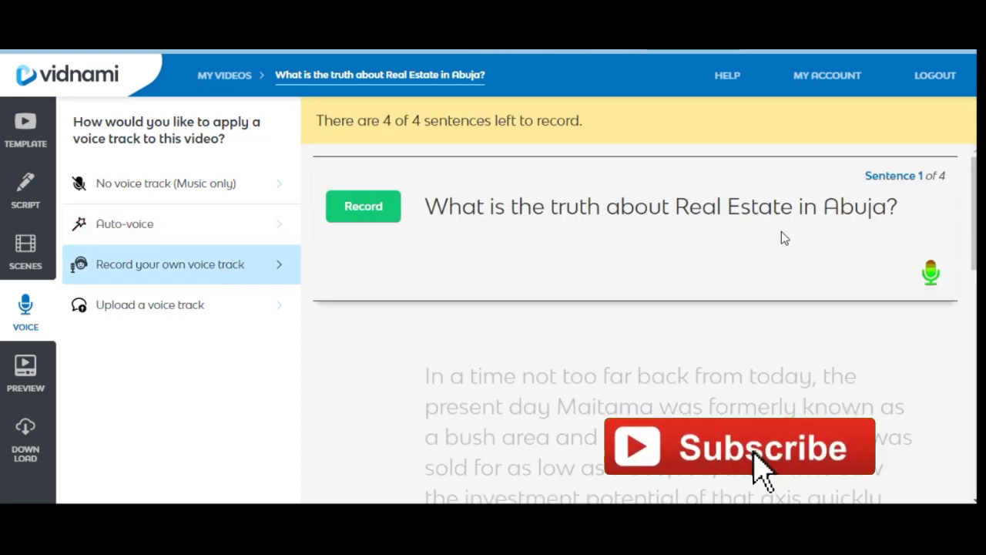
mouse_move(143, 273)
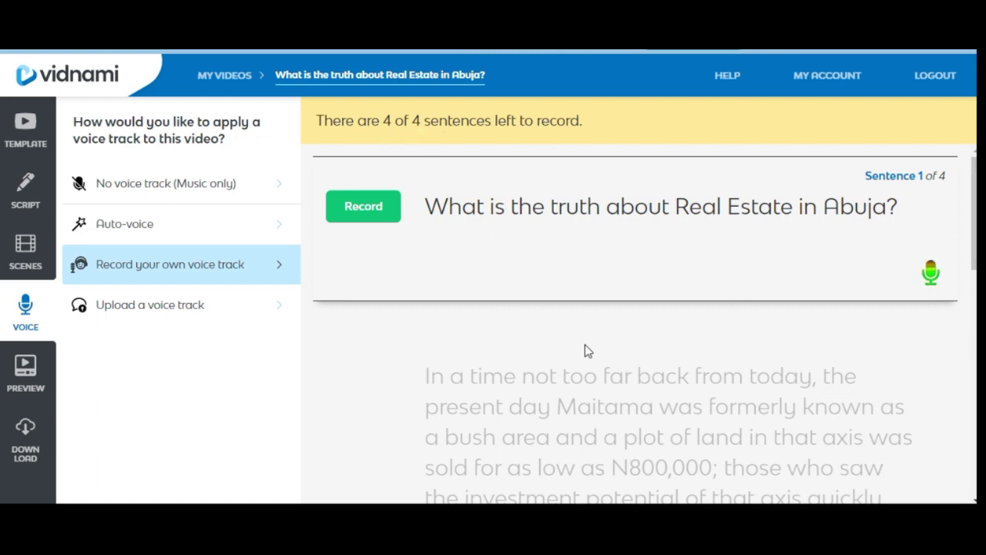
click(367, 213)
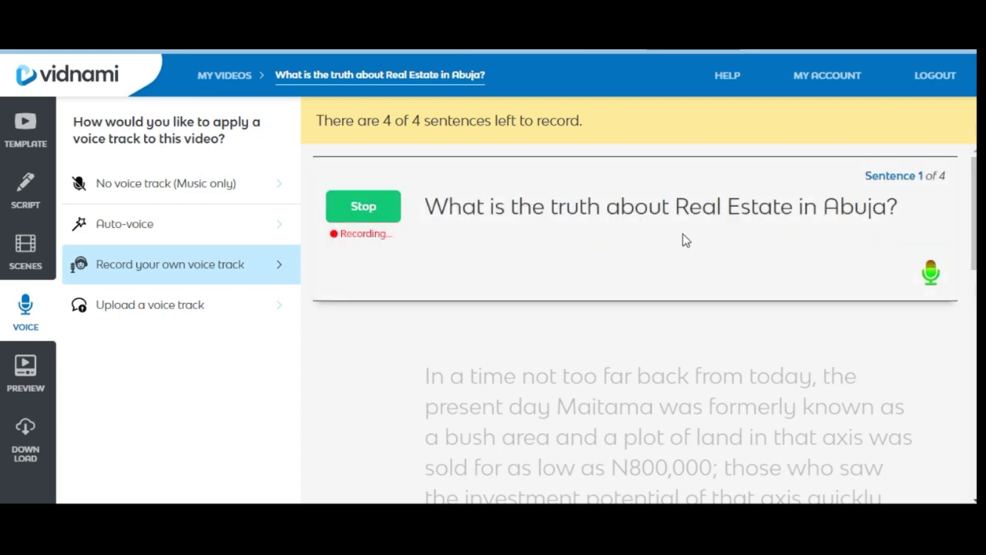
click(373, 217)
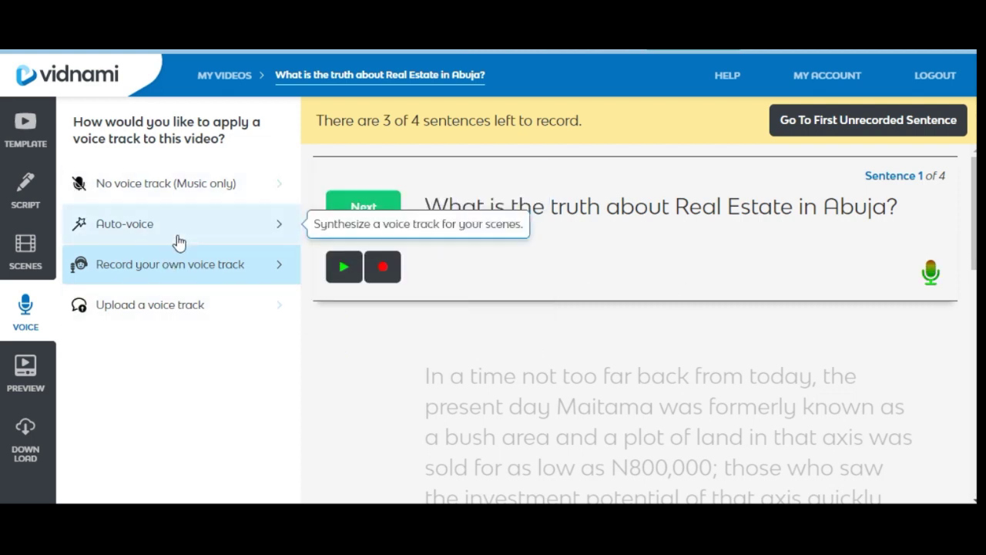
- Set the video to have no voice track (music only) and generate its preview
click(175, 186)
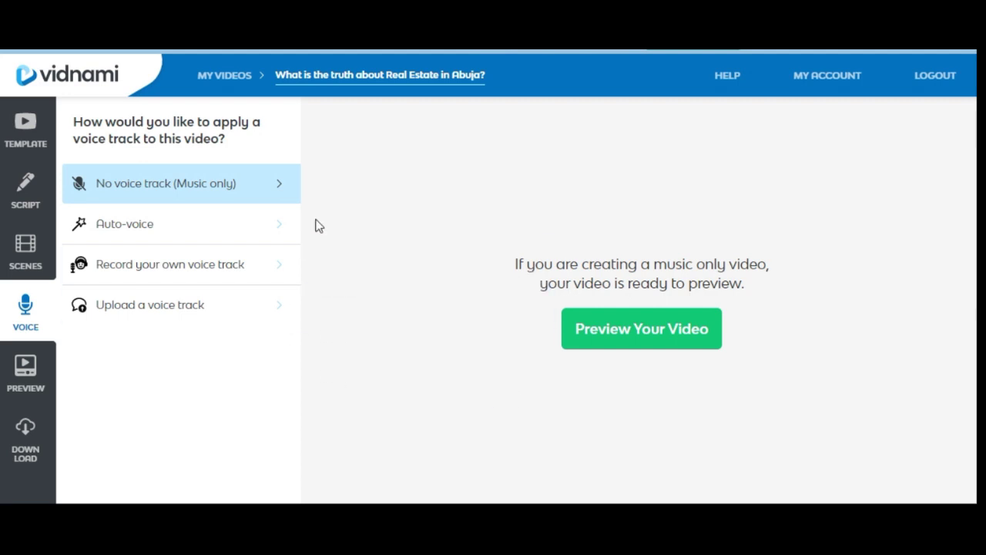
click(653, 347)
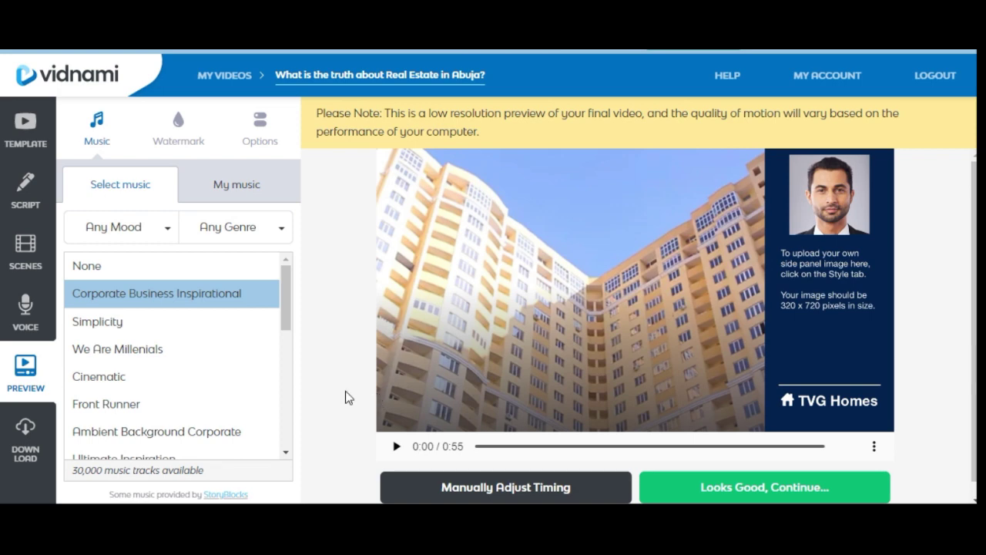
- Select the Corporate Business Inspirational music track and look over the watermark, scene timing and music volume settings
click(269, 293)
click(183, 141)
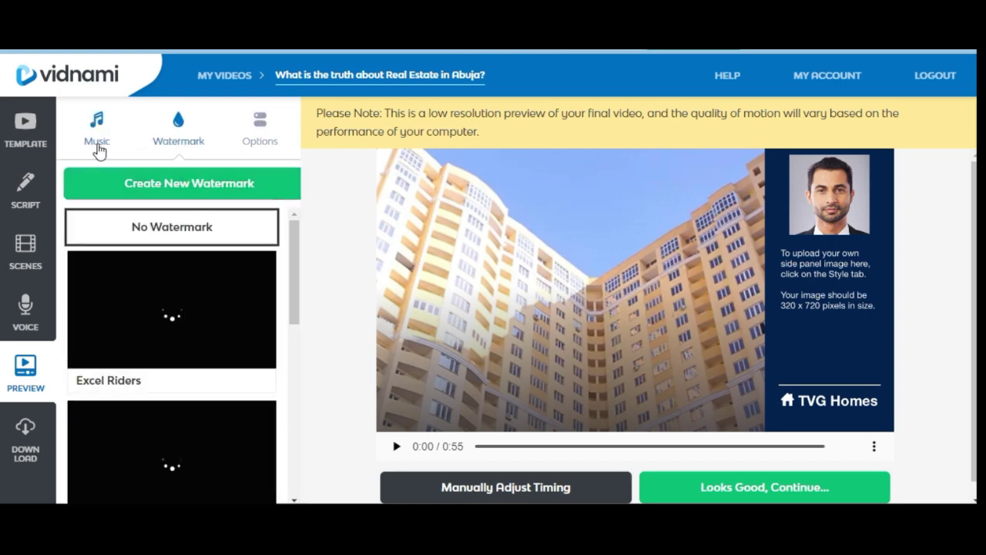
click(96, 140)
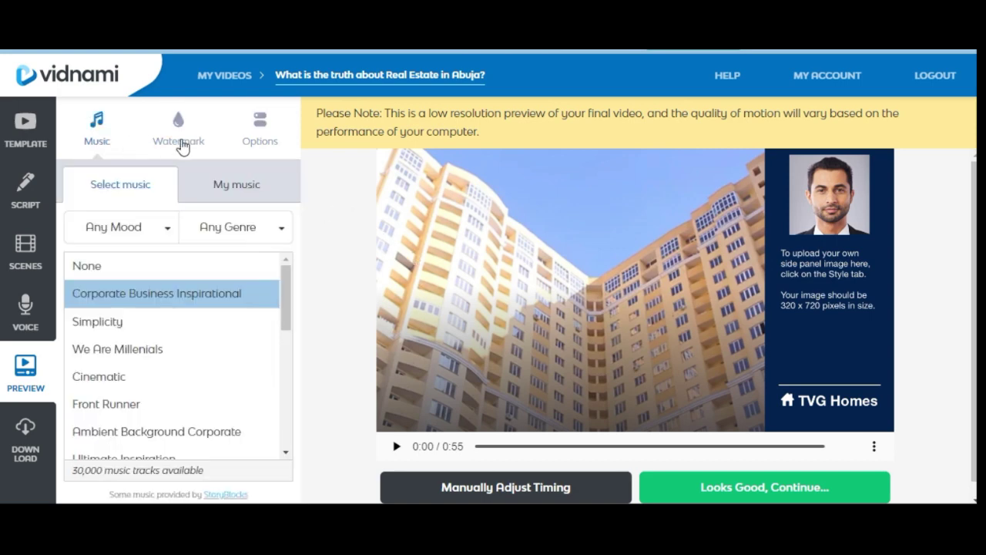
click(267, 142)
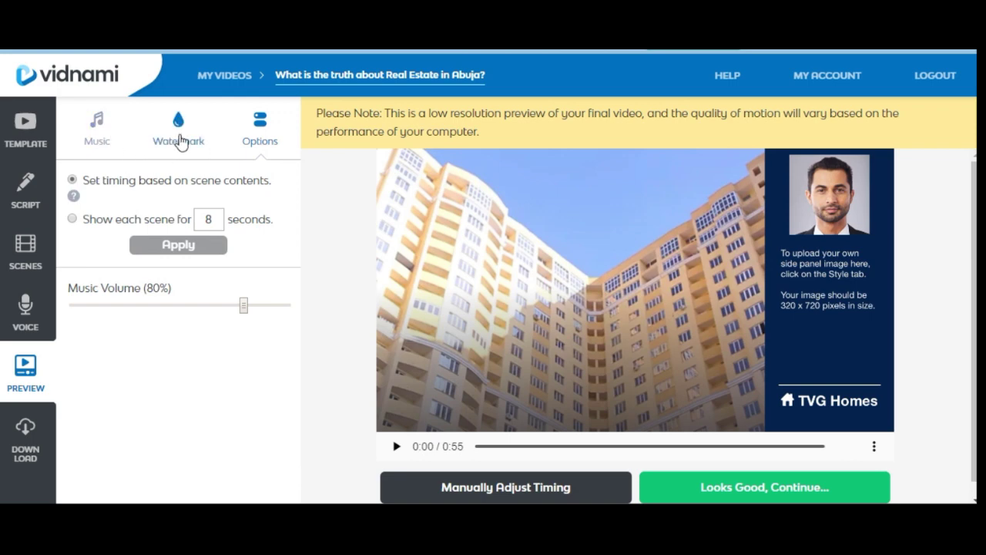
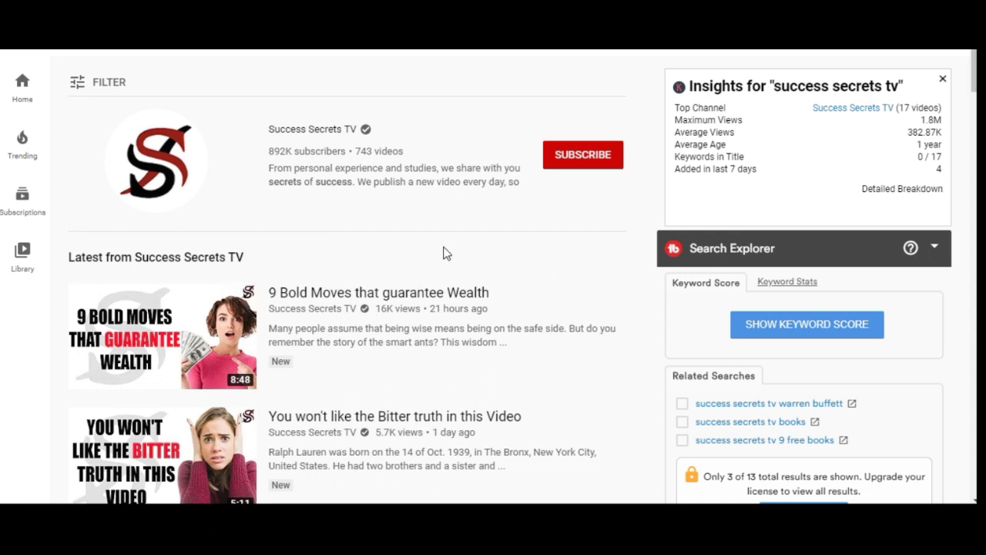
- Switch to YouTube, open the Success Secrets TV video "9 Bold Moves that guarantee Wealth" and pause playback
mouse_move(392, 293)
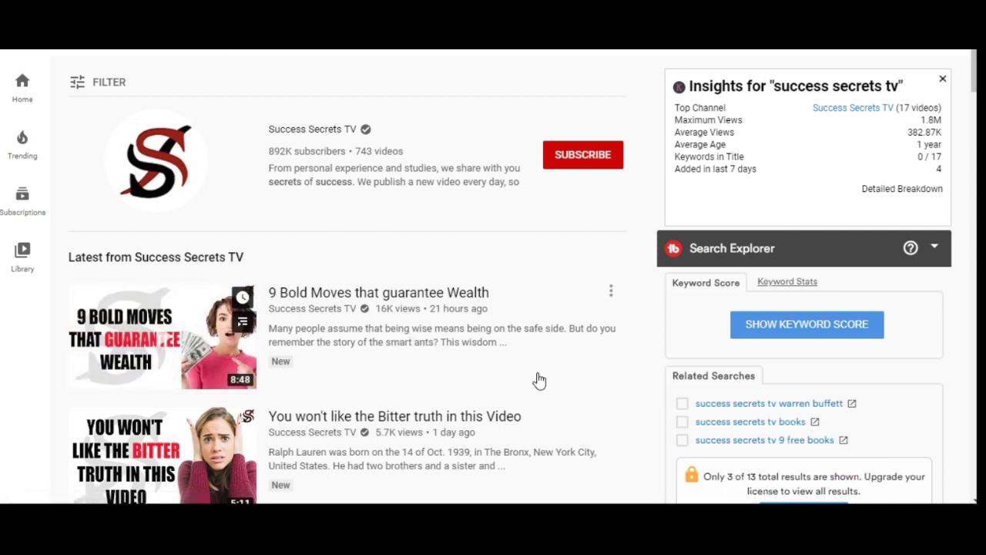
scroll(540, 380, down, 2)
scroll(540, 380, down, 3)
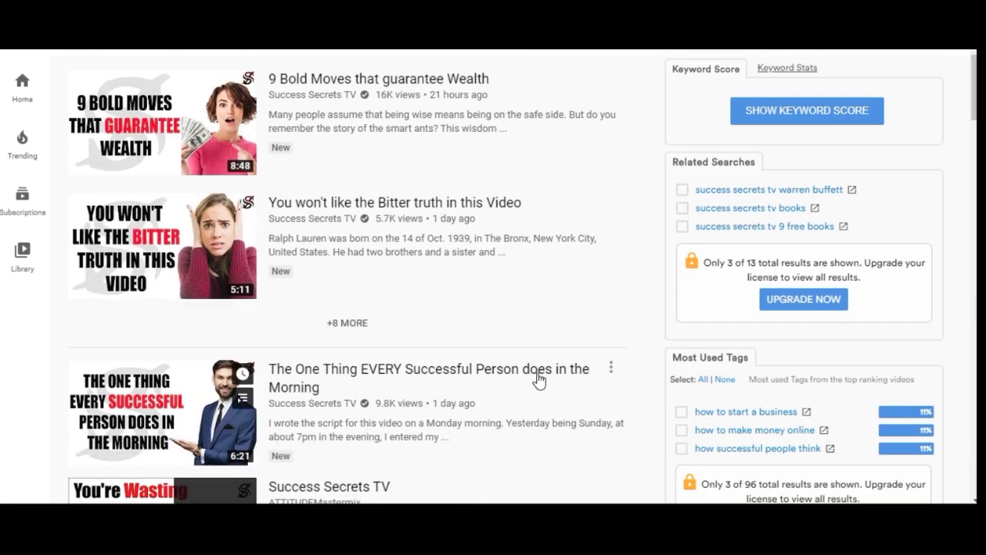
scroll(539, 380, up, 3)
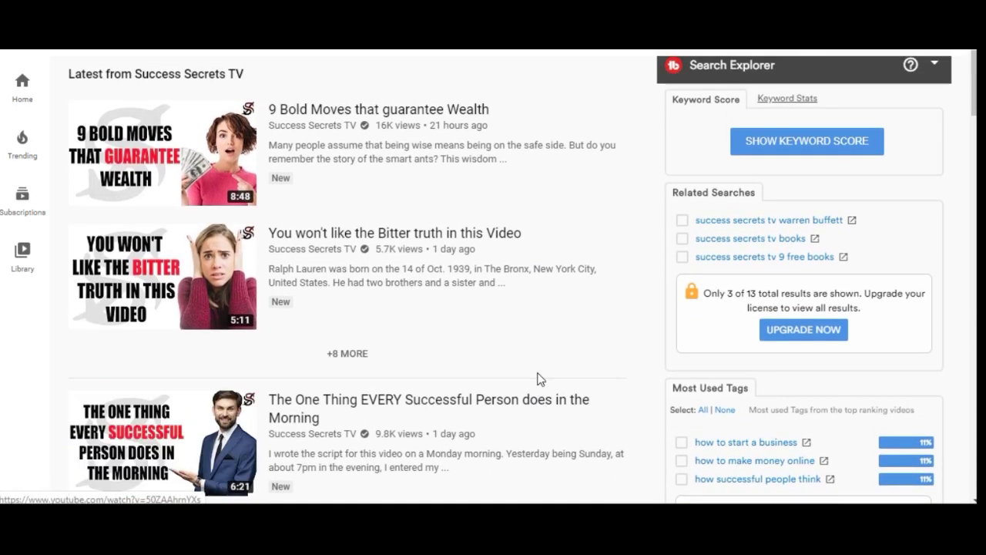
scroll(540, 379, up, 1)
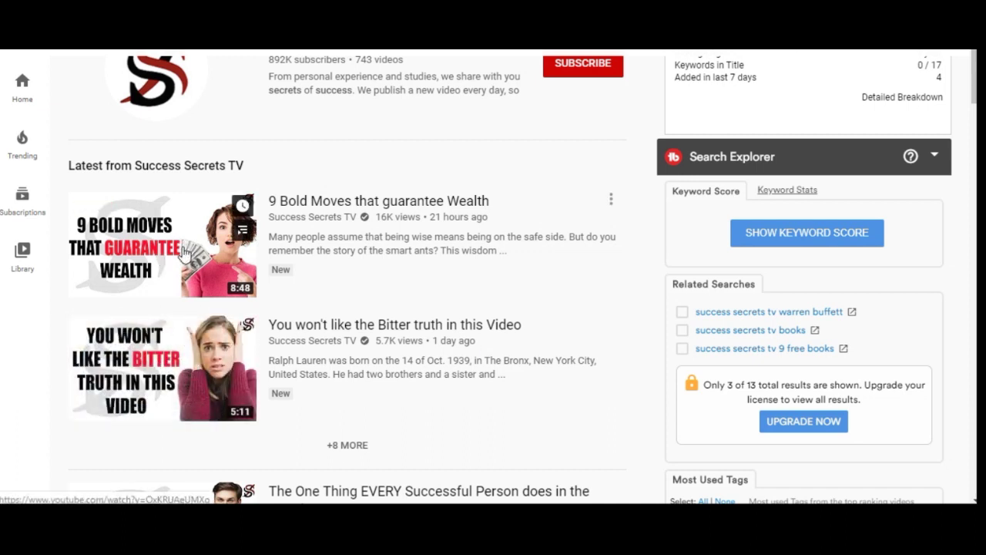
mouse_move(172, 254)
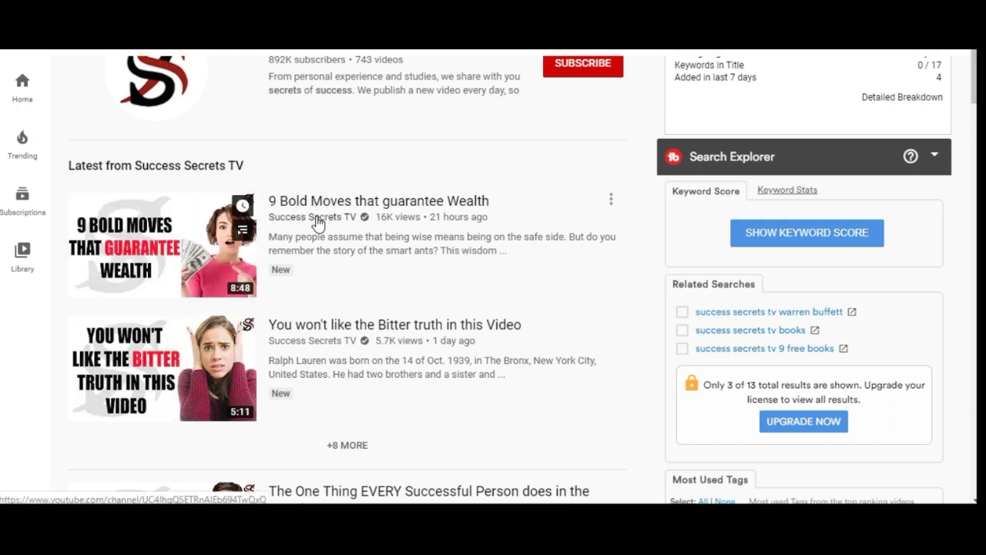
mouse_move(335, 208)
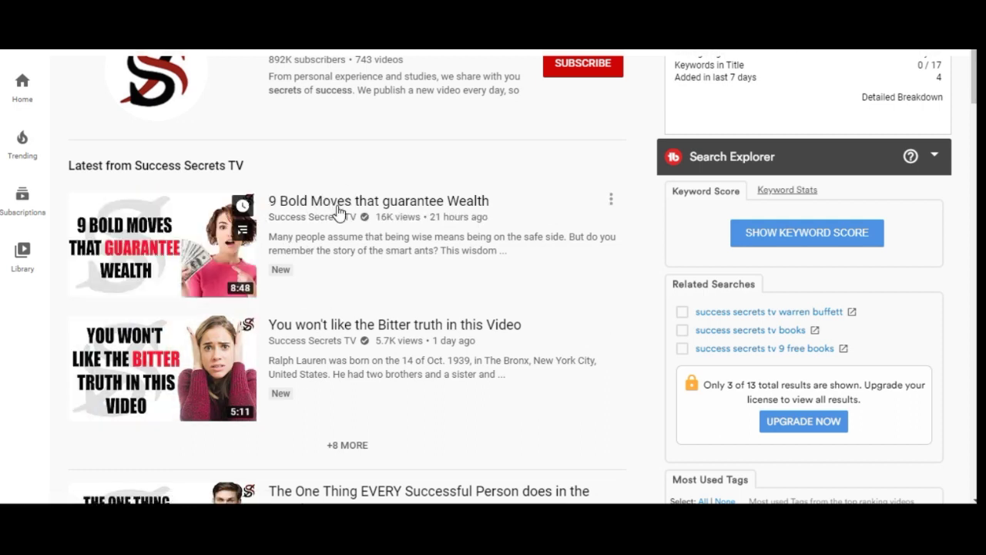
click(330, 207)
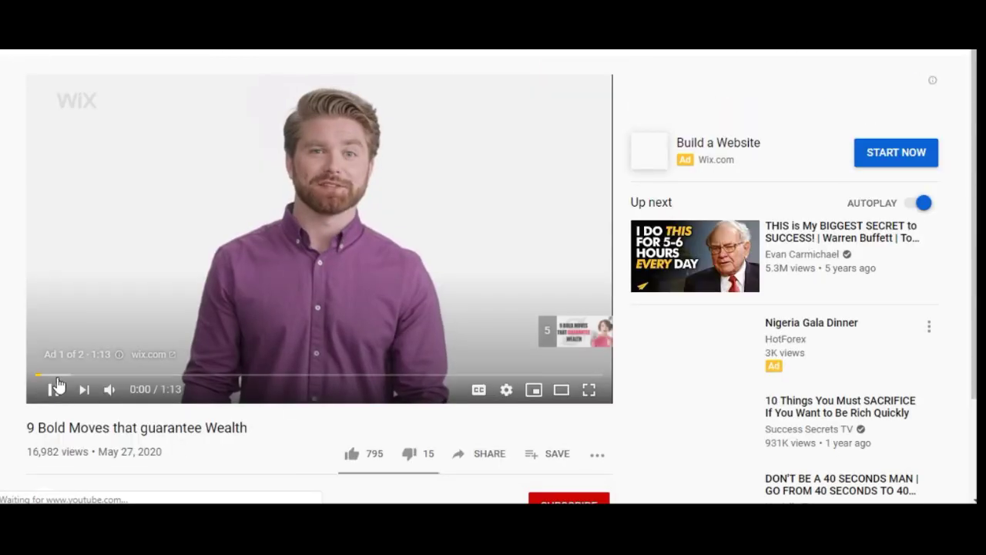
click(54, 390)
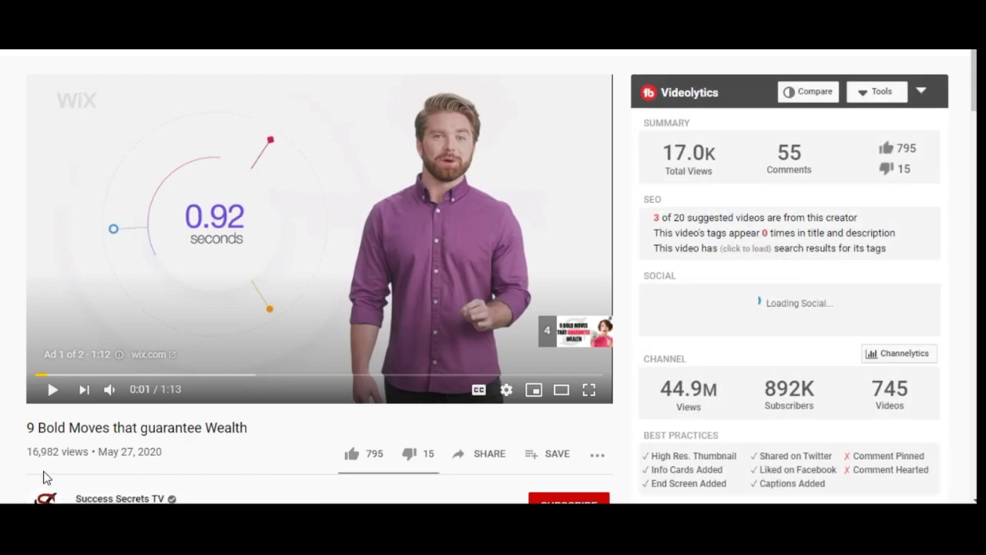
- Expand the video's description and examine its category, license, tags and channel statistics
scroll(43, 471, down, 2)
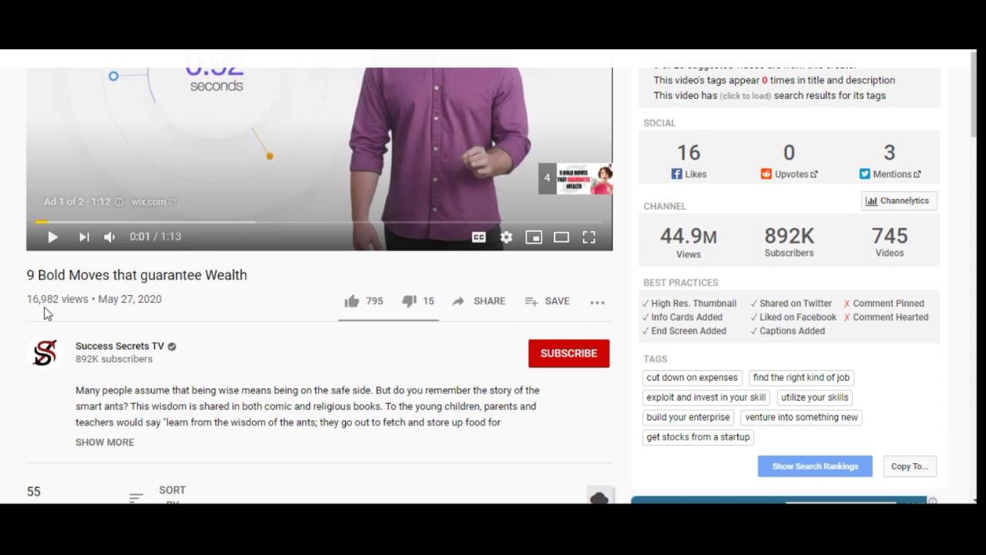
click(119, 447)
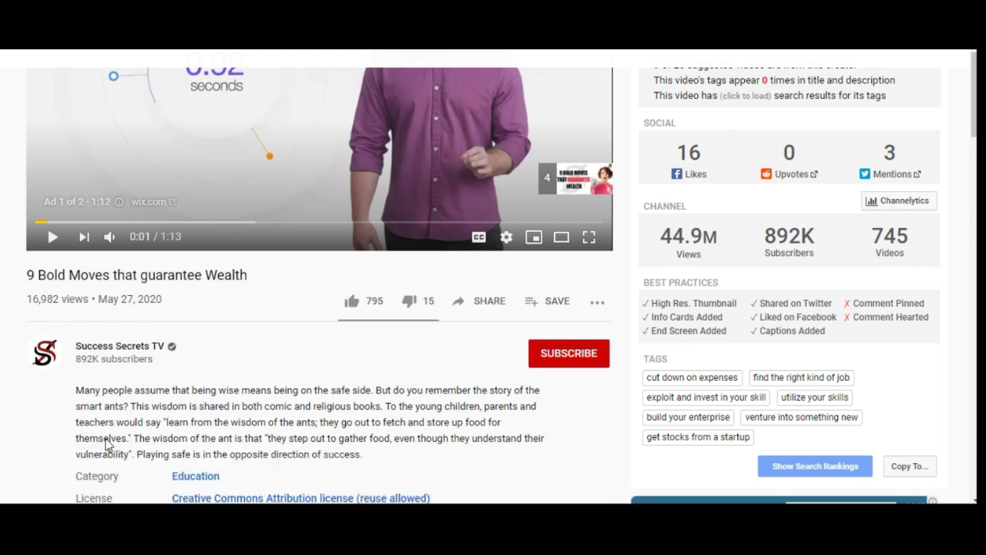
scroll(106, 445, down, 1)
scroll(106, 445, up, 1)
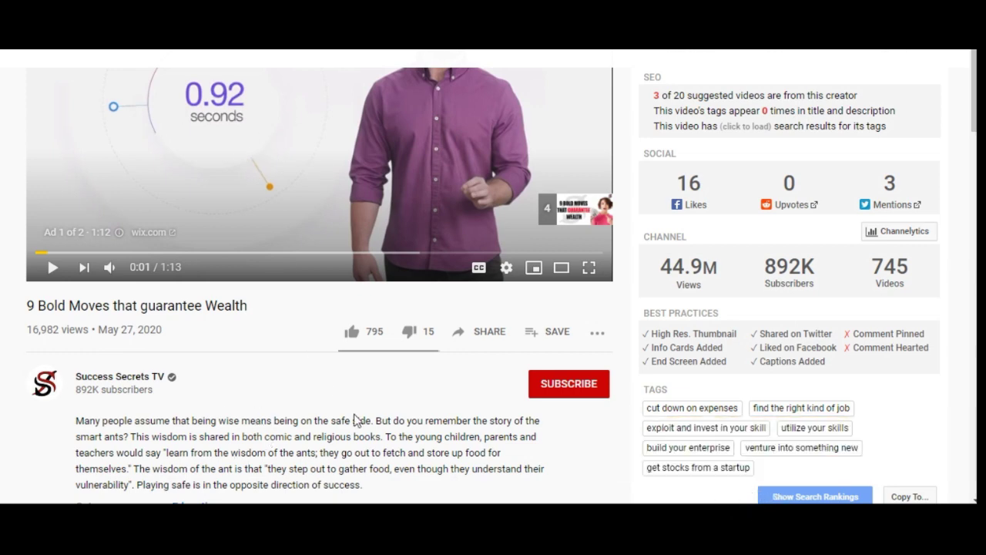
scroll(354, 420, up, 2)
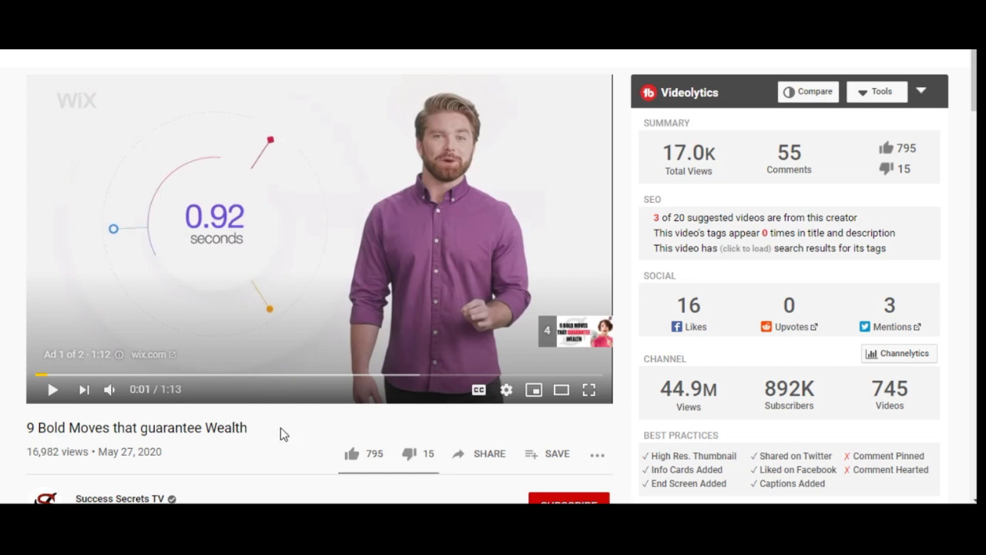
scroll(242, 473, down, 2)
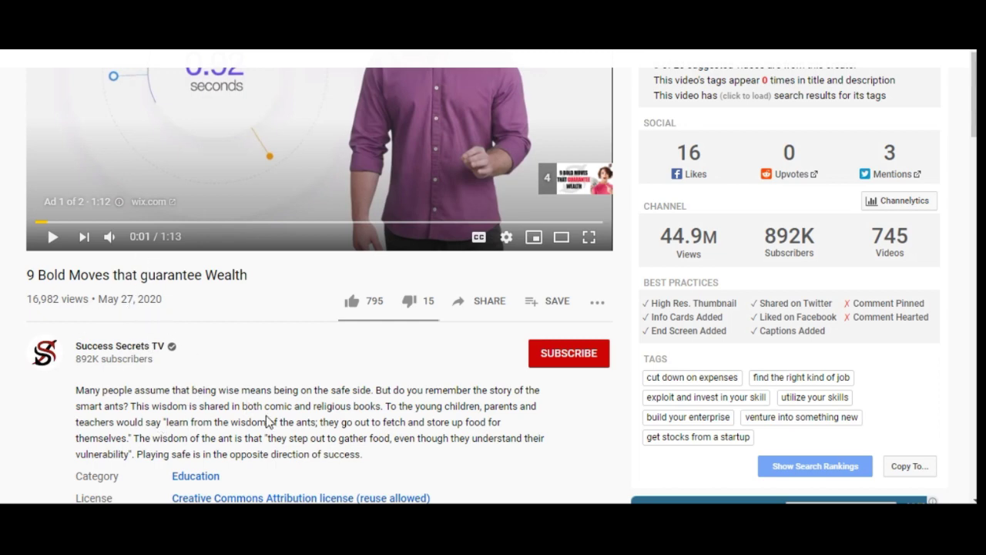
scroll(267, 420, down, 1)
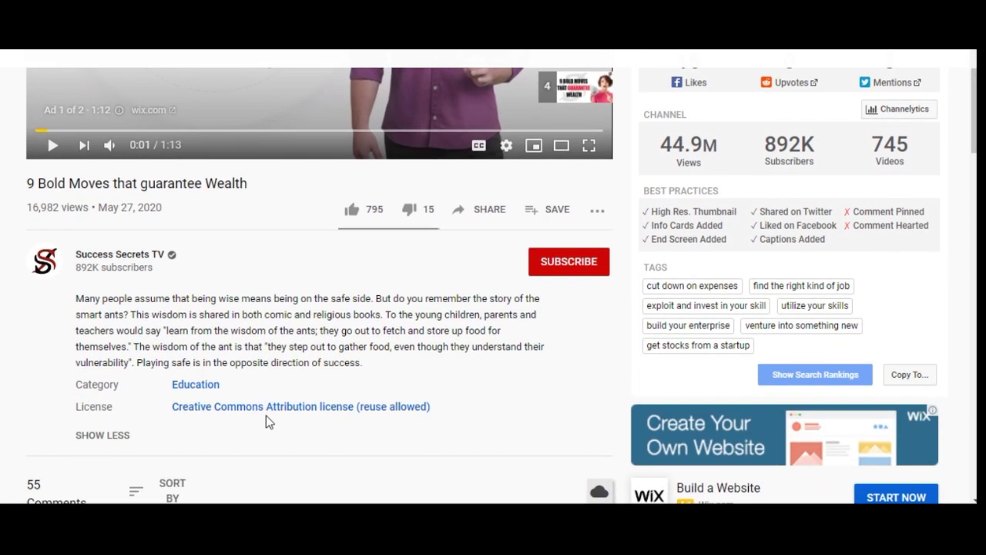
scroll(267, 420, up, 1)
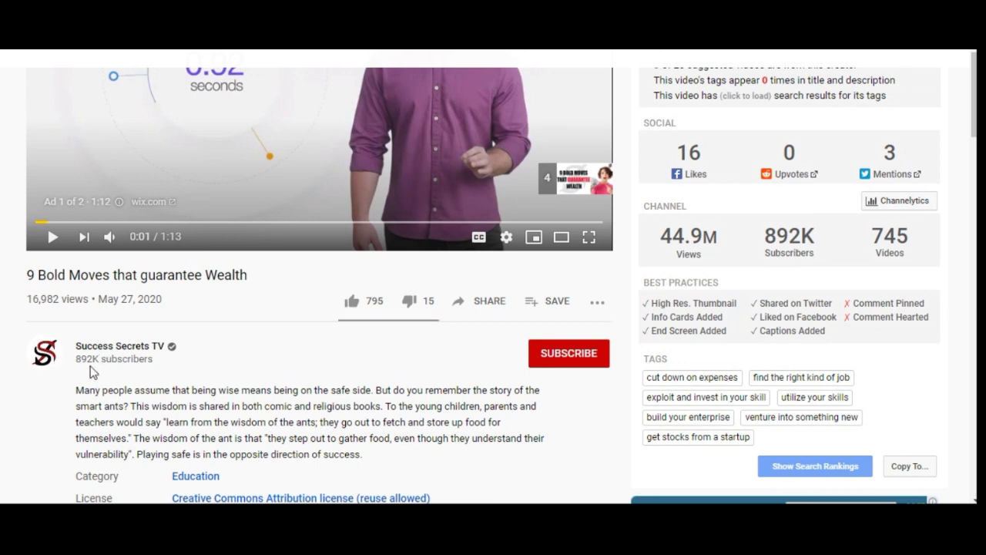